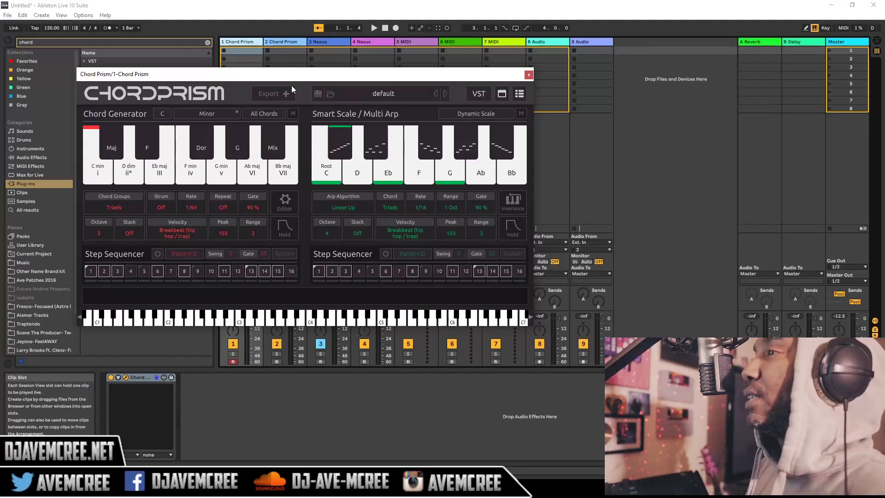
Audition the C minor scale's i, ii, III and iv chords in the Chord Generator
key("s")
key("d")
key("f")
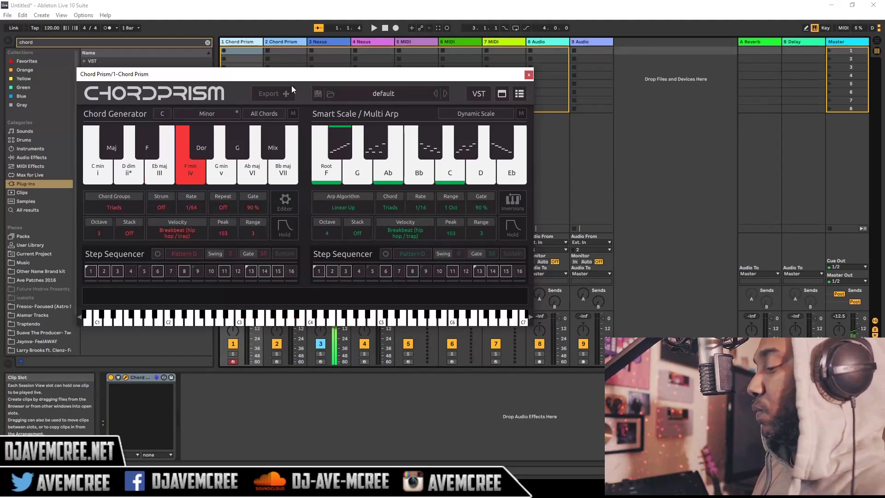
key("a")
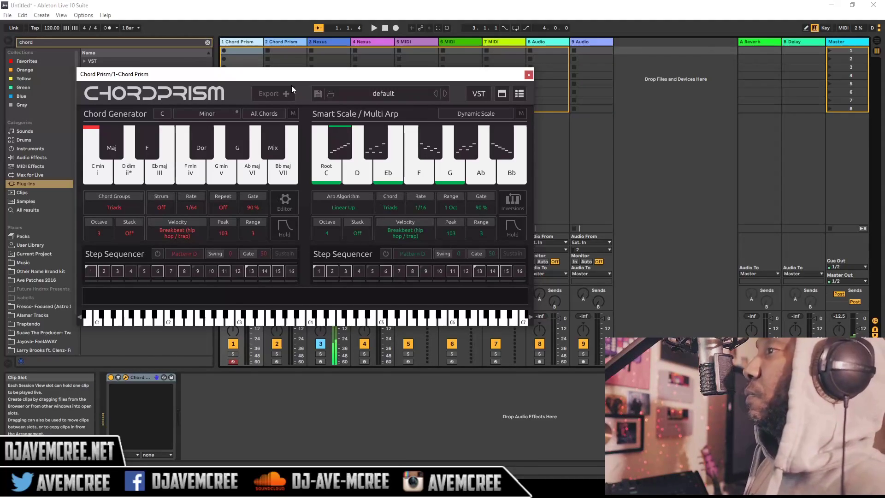
key("a")
key("d")
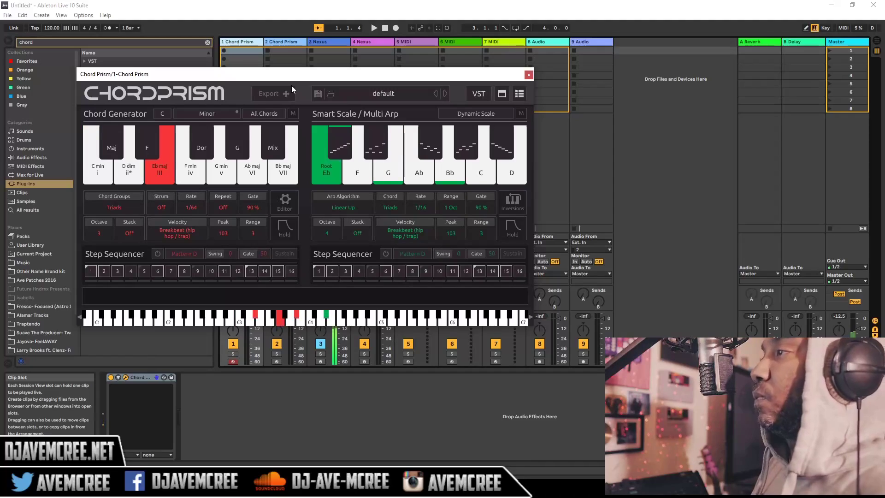
key("a")
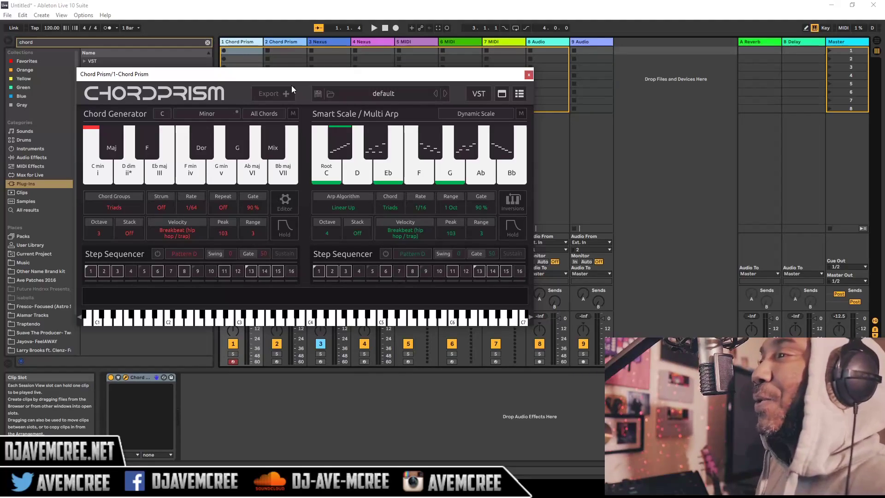
Try the Arabic scale in the Chord Generator, and set the scale to Major
left_click(219, 113)
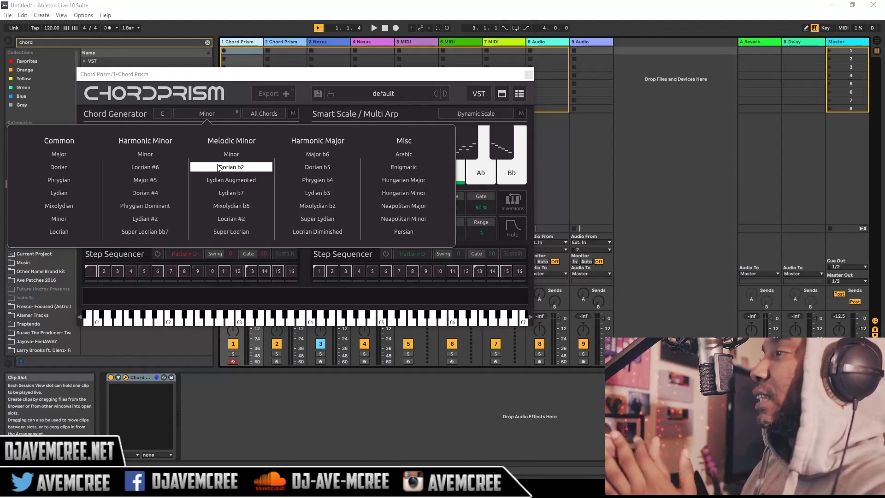
left_click(408, 154)
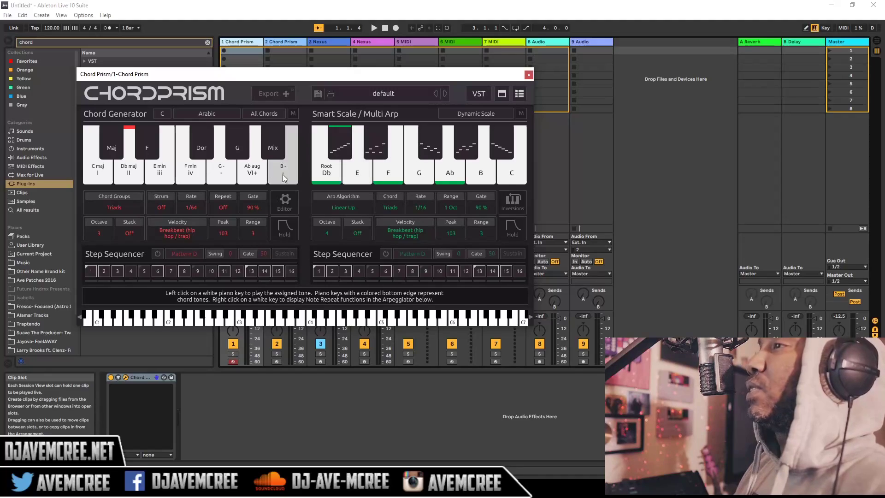
left_click(218, 115)
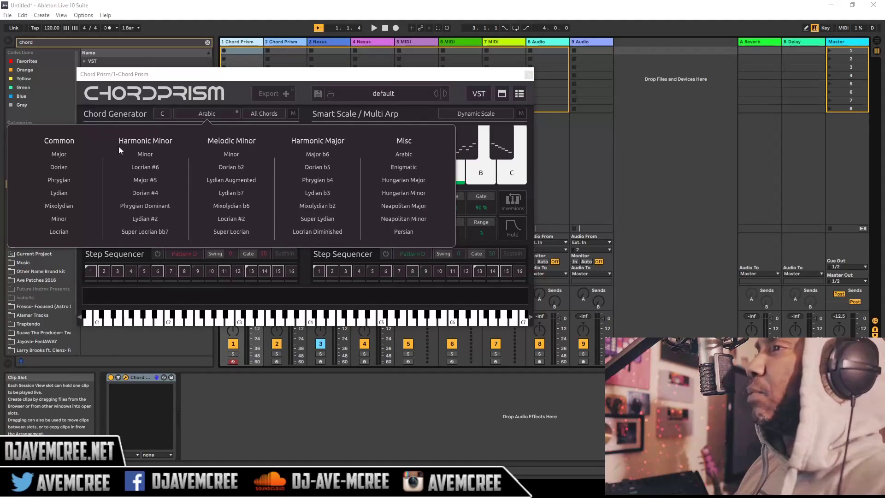
left_click(85, 152)
left_click(84, 152)
Audition D minor and F major chords in the C major scale, including the Maj modifier key
key("w")
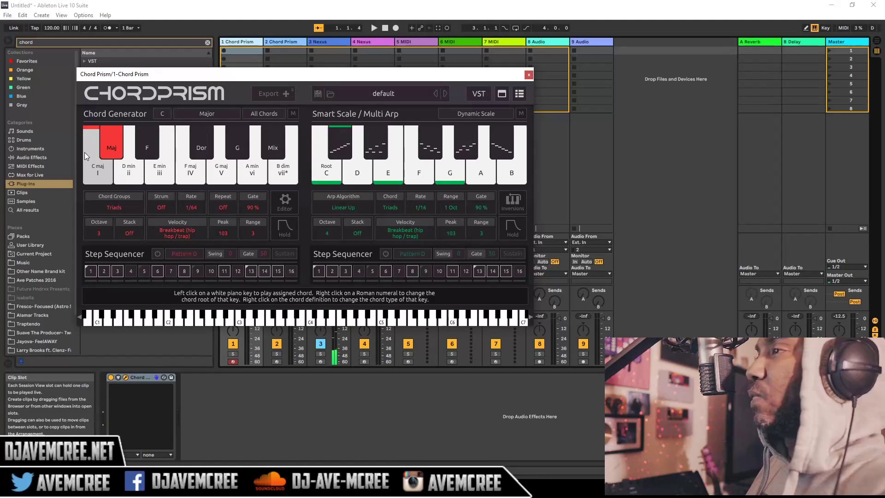
key("s")
key("s")
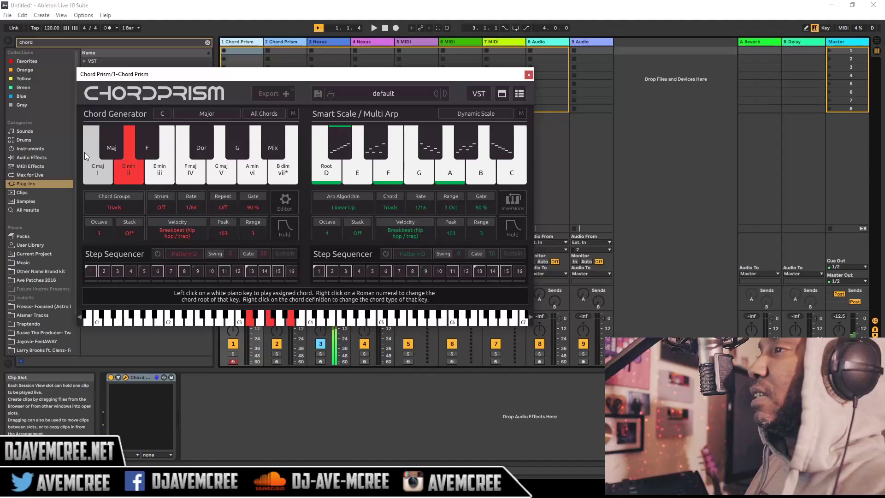
key("f")
key("f")
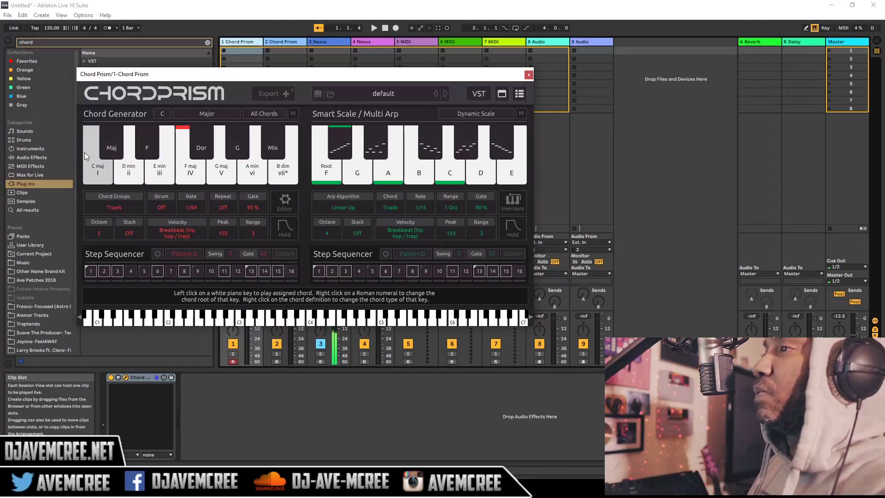
Audition Chord Generator chords while switching the harmony with the F modifier key
key("e")
key("f")
key("w")
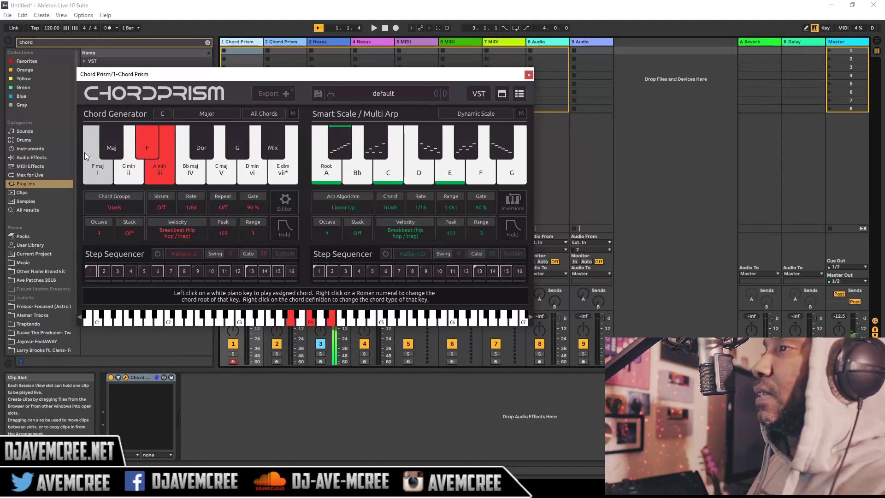
key("d")
key("d")
key("d")
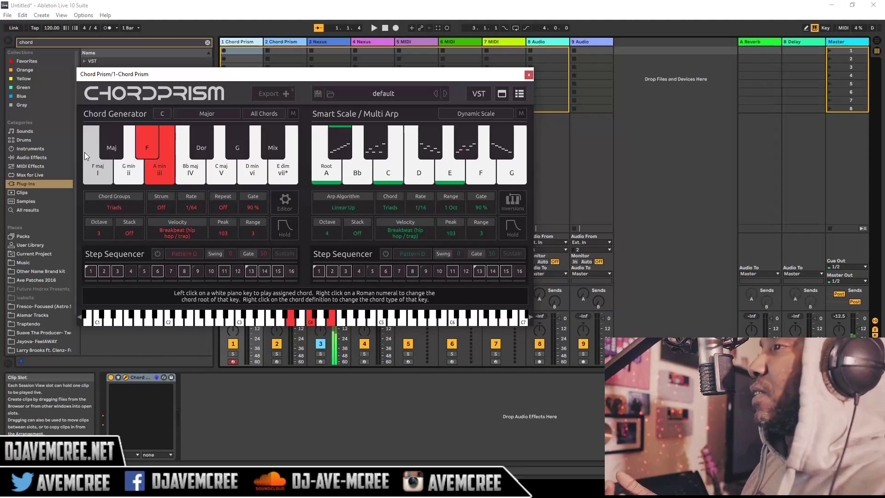
key("a")
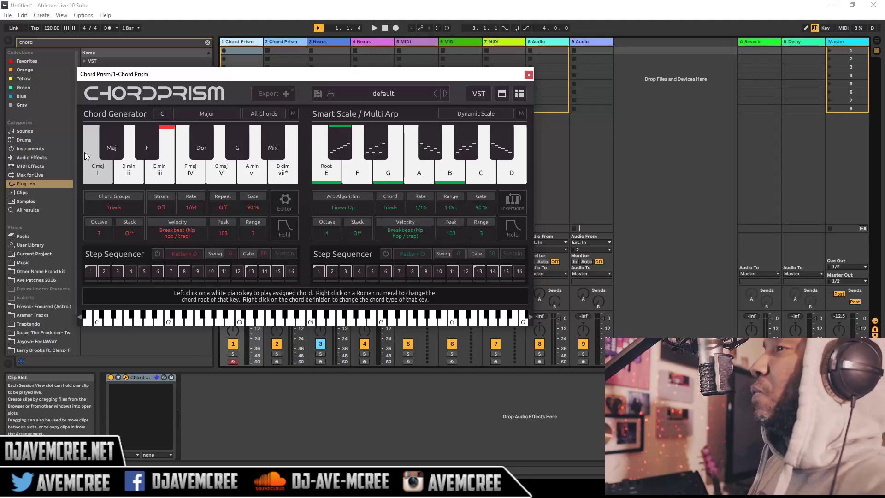
key("e")
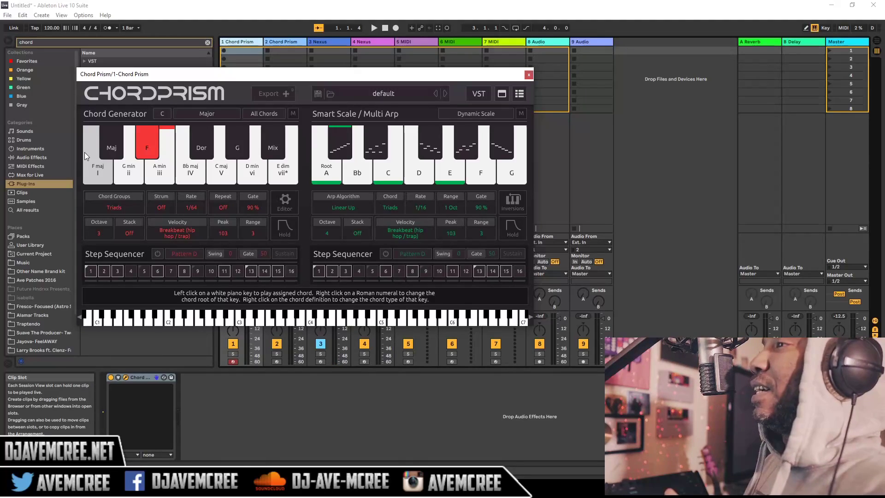
key("f")
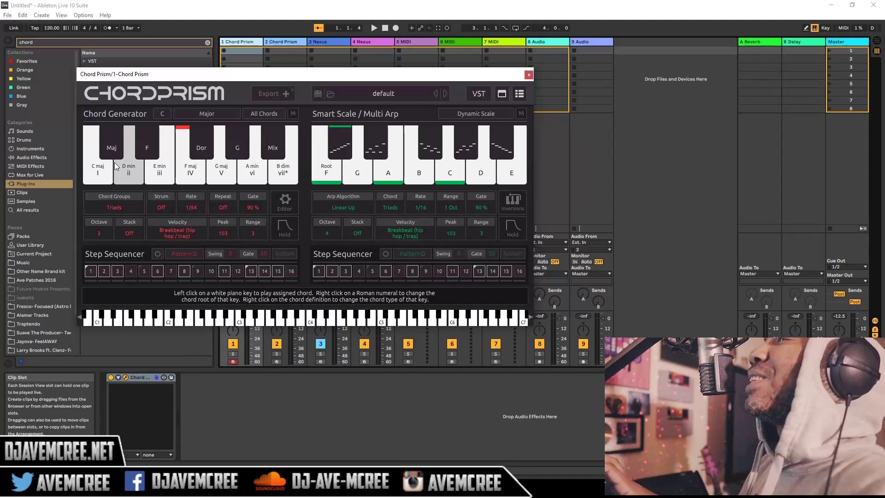
Audition chords with the Dor and other modifier keys, ending on the F major chord
key("e")
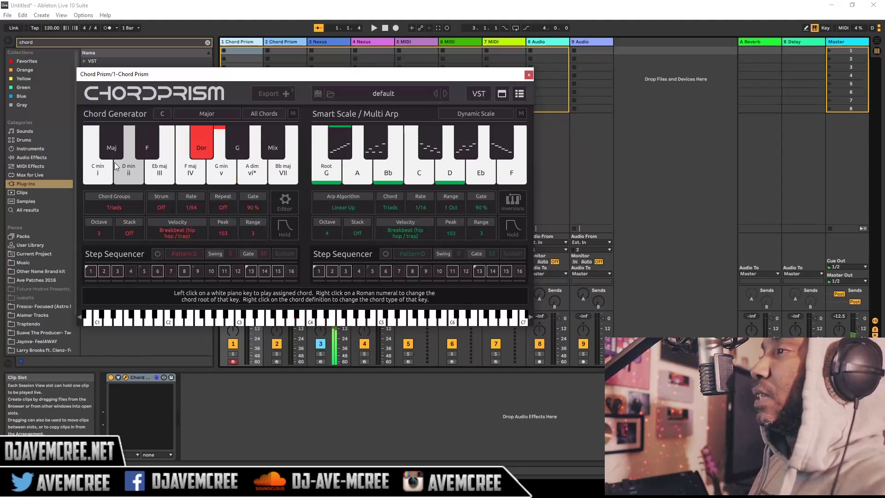
key("y")
key("h")
key("g")
key("f")
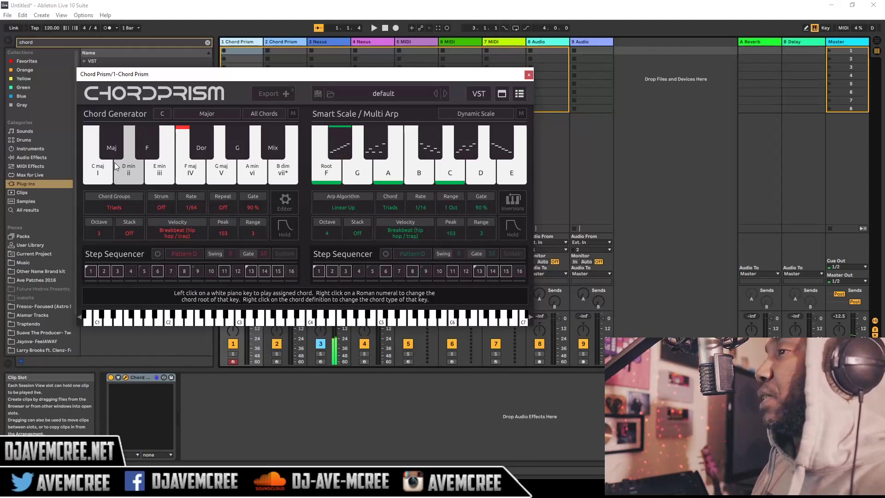
Play the Linear Up arpeggio over the D minor and E minor chords
left_click(116, 167)
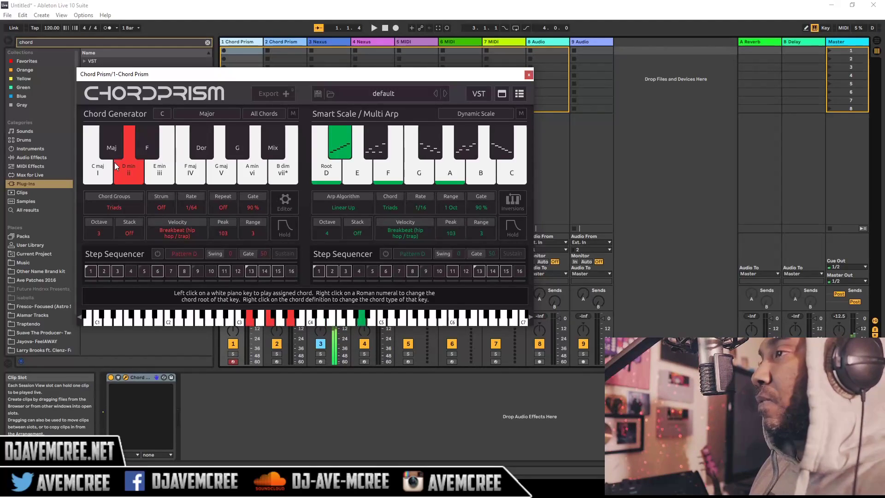
key("d")
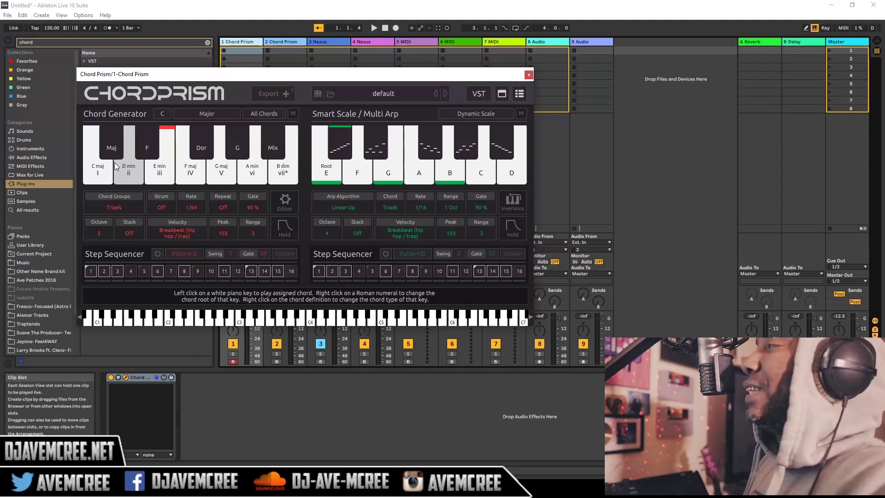
key("a")
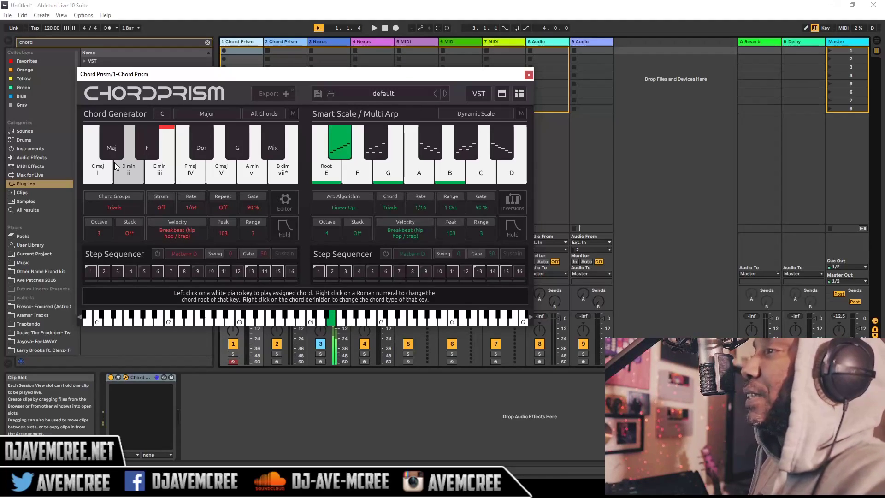
key("s")
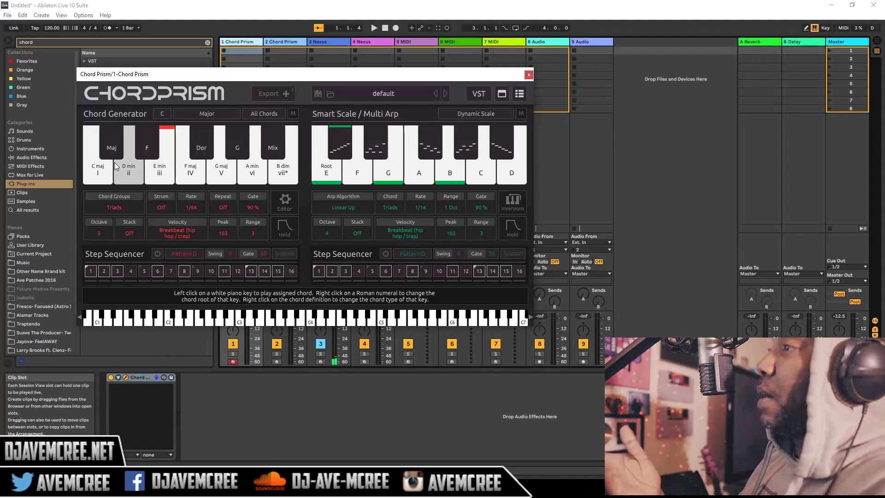
left_click(337, 150)
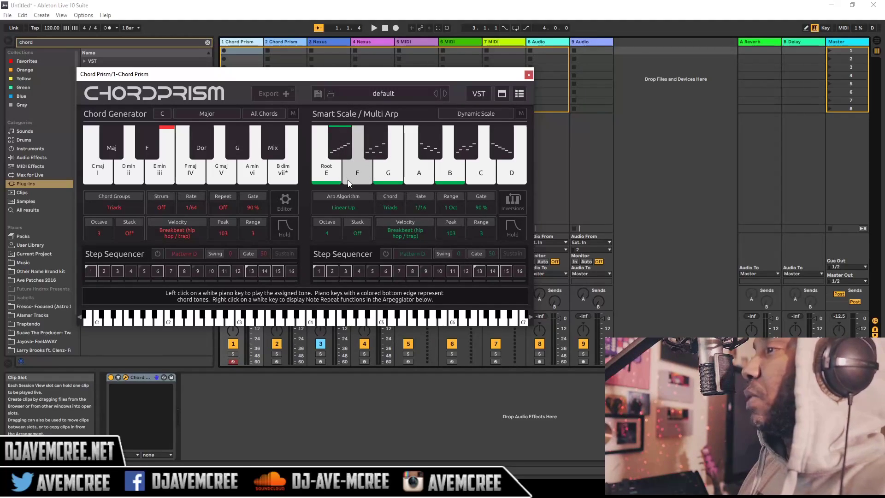
Display the Diverge Up arpeggio key's parameters, and return to those of the Linear Up key
right_click(376, 139)
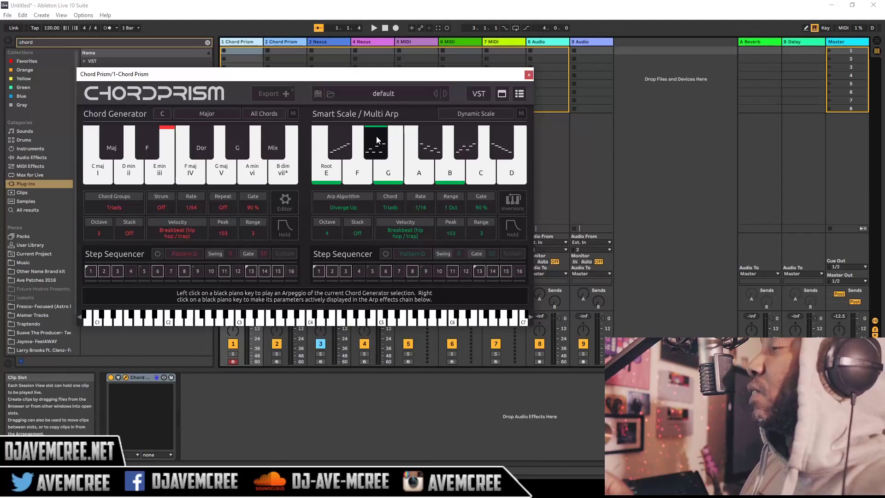
right_click(345, 145)
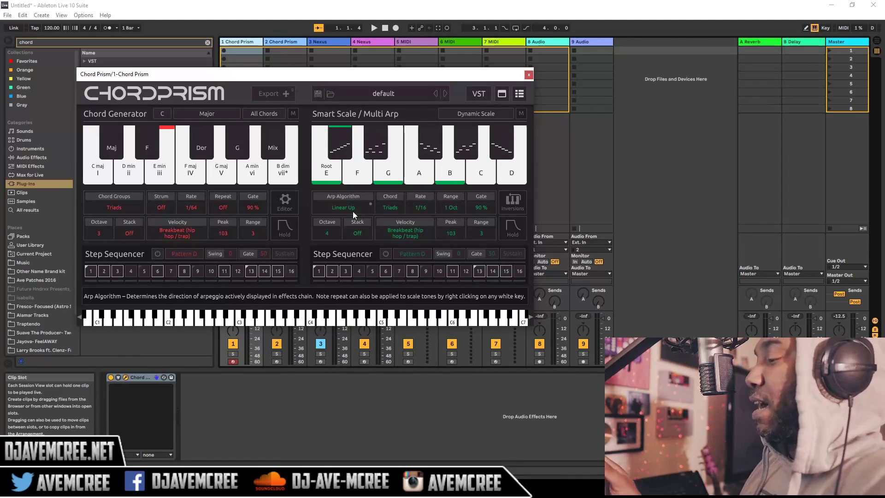
key("d")
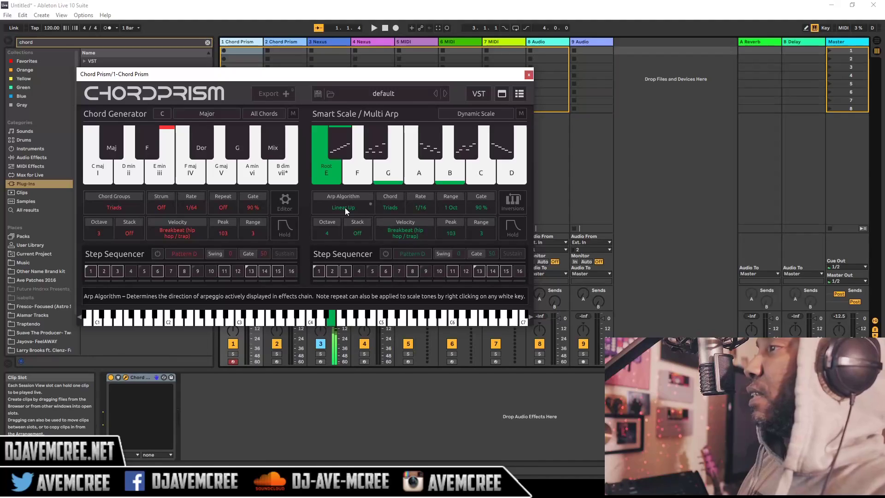
Try the Linear Down and Converge Down algorithms on the first arpeggio key, and set it to Stutter Up
left_click(344, 207)
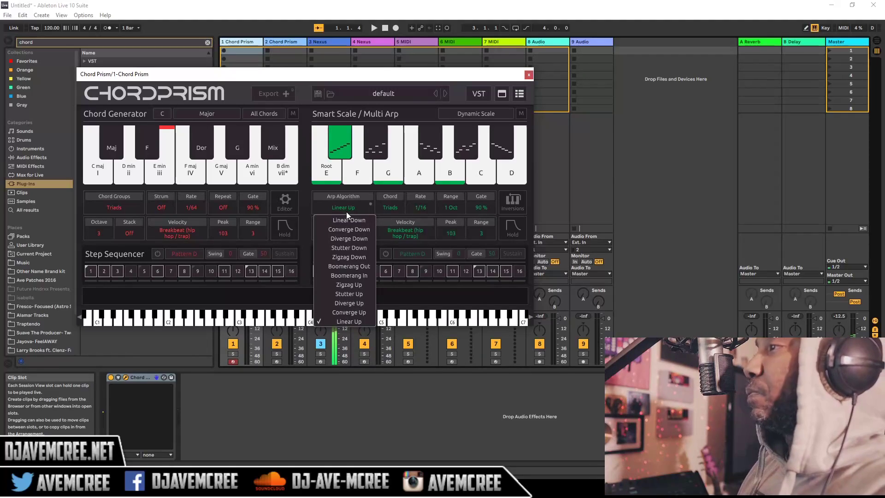
left_click(347, 219)
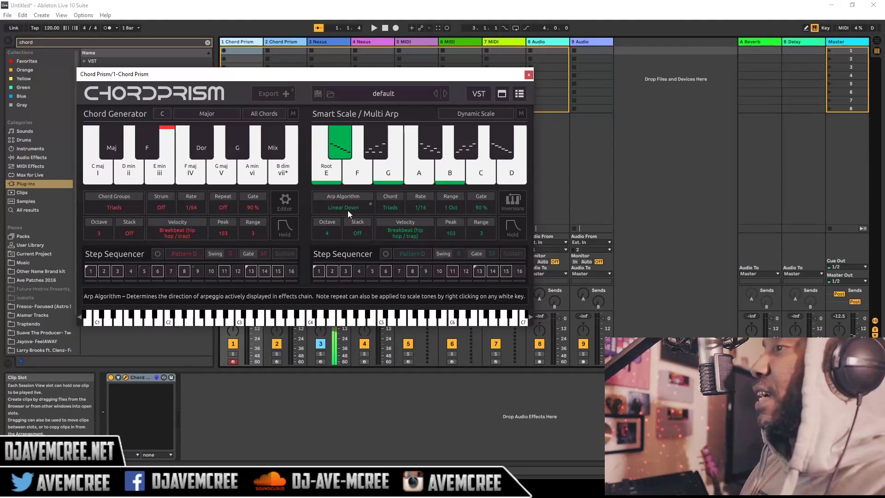
left_click(348, 210)
left_click(352, 228)
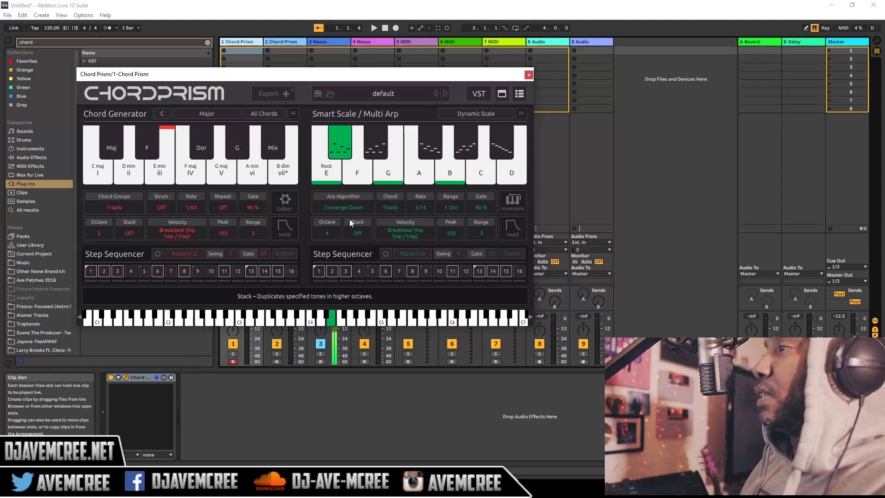
left_click(358, 207)
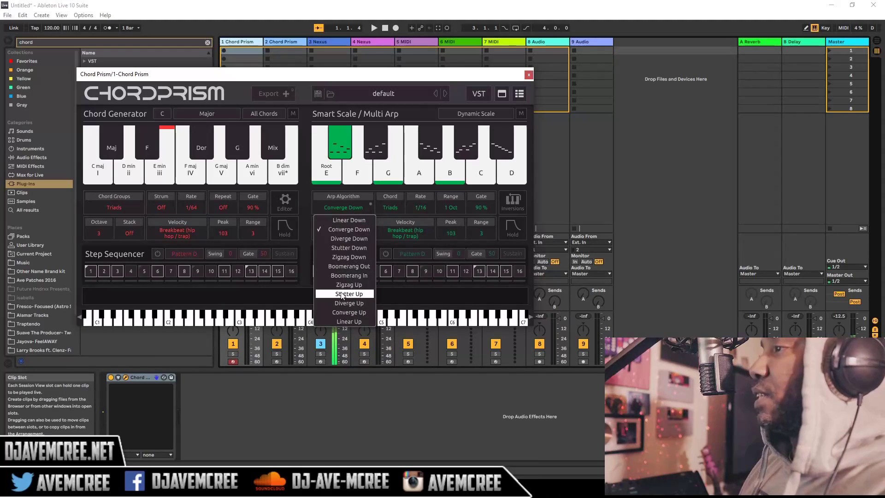
left_click(341, 294)
Audition the Stutter Up arpeggio over the C major, D minor and E minor chords
left_click(338, 207)
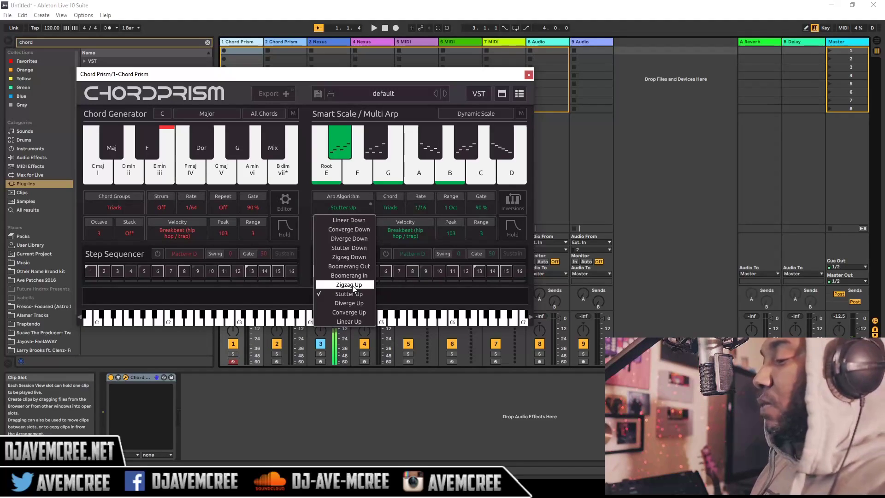
key("a")
key("s")
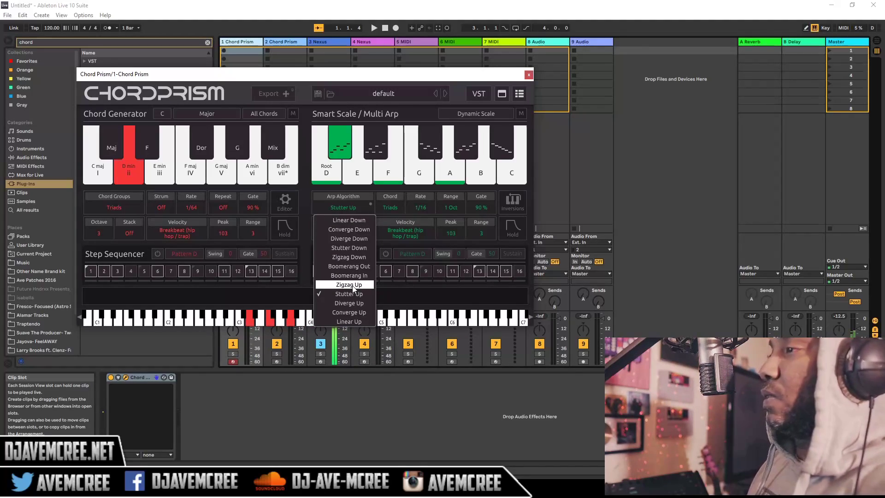
key("a")
key("d")
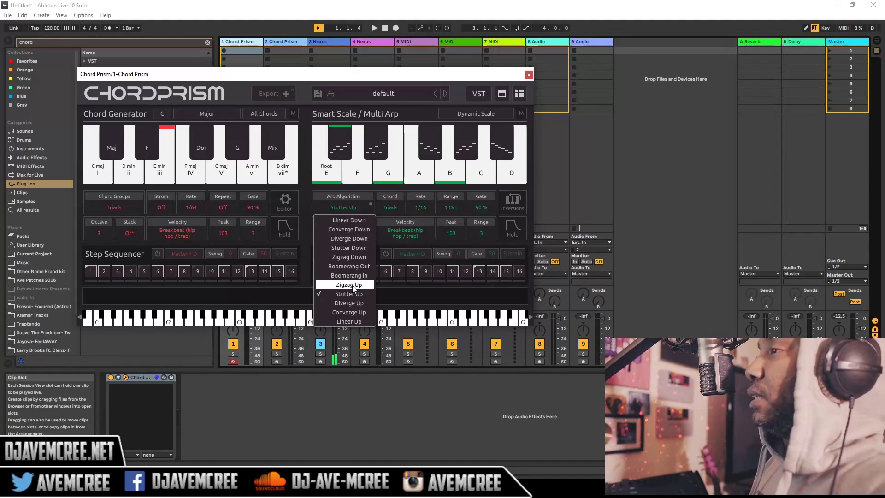
Set the first arpeggio's chord type to 9ths and its rate to 1/2
left_click(389, 208)
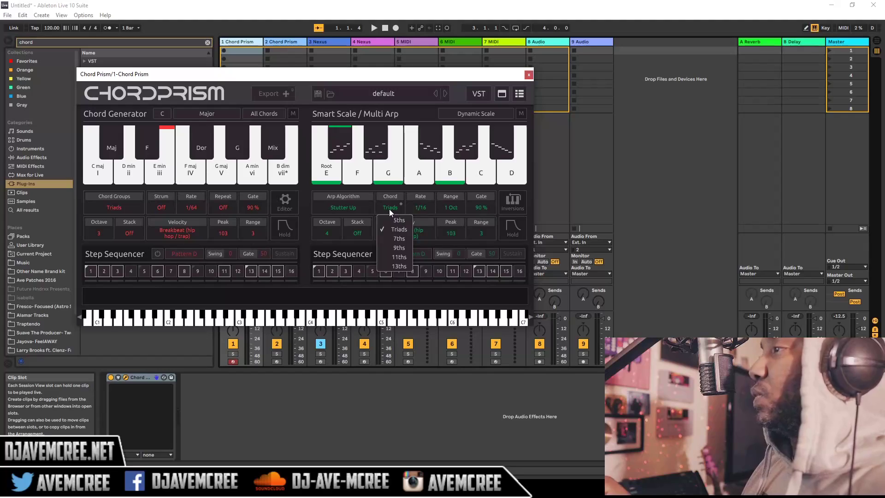
left_click(397, 248)
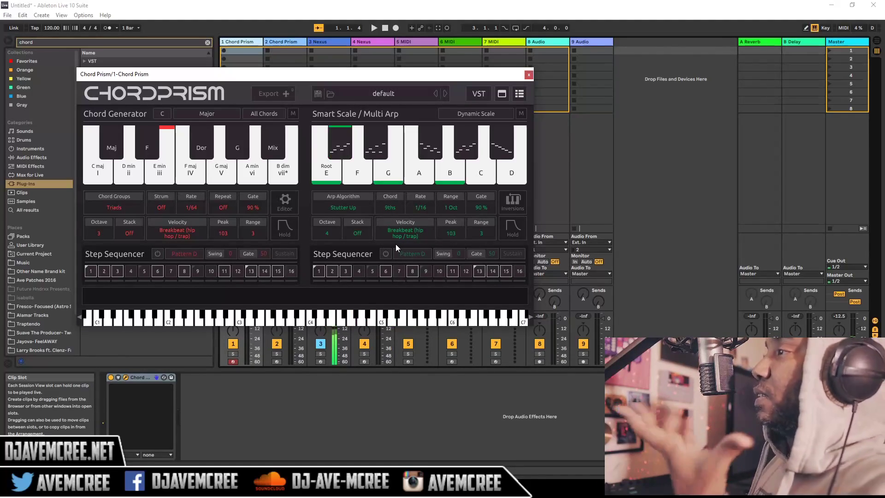
left_click(423, 207)
left_click(430, 220)
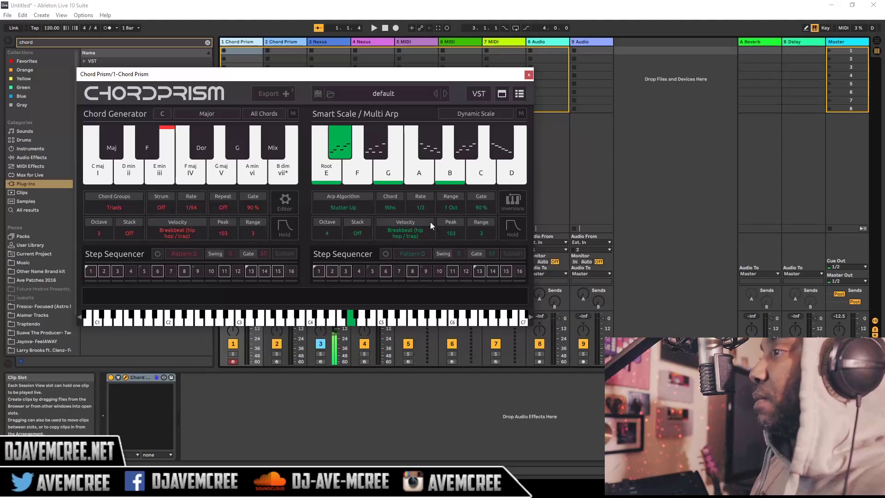
Set the first arpeggio's rate to 1/16, and switch the Smart Scale / Multi Arp Hold on and off again
left_click(424, 207)
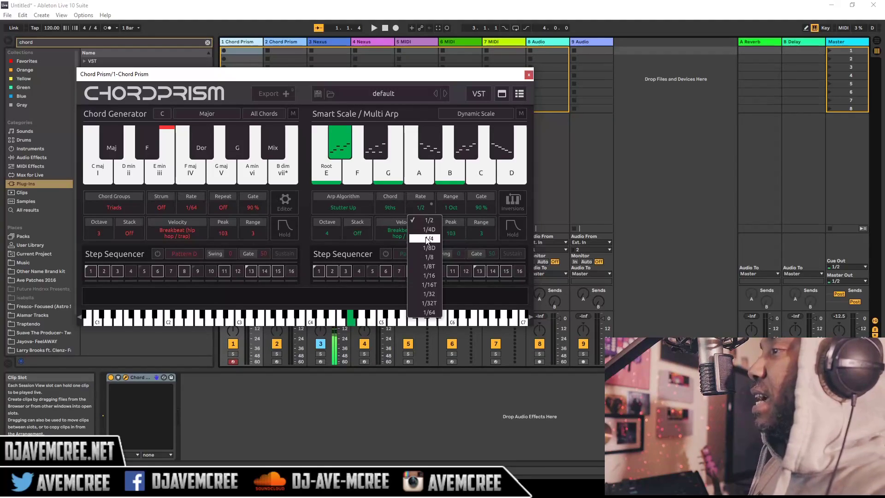
left_click(430, 275)
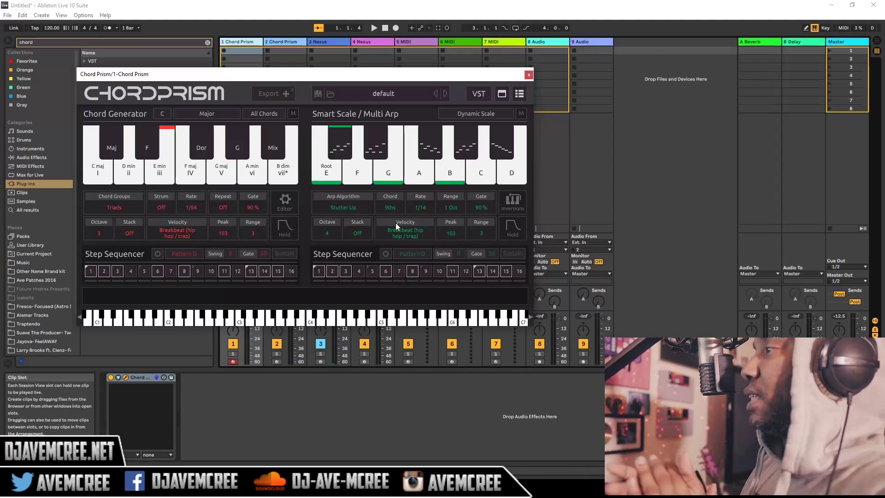
left_click(510, 233)
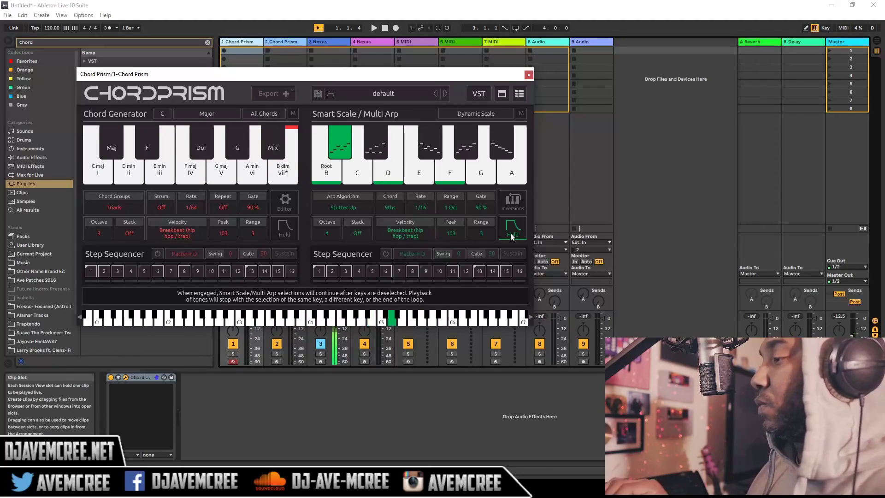
left_click(512, 228)
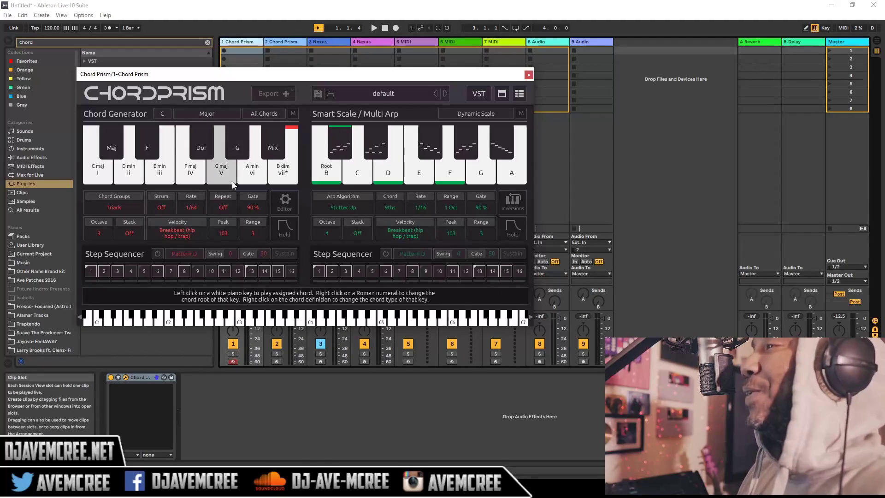
Display the chord root choices of the F major key, and audition the C, F and G major chords
right_click(197, 178)
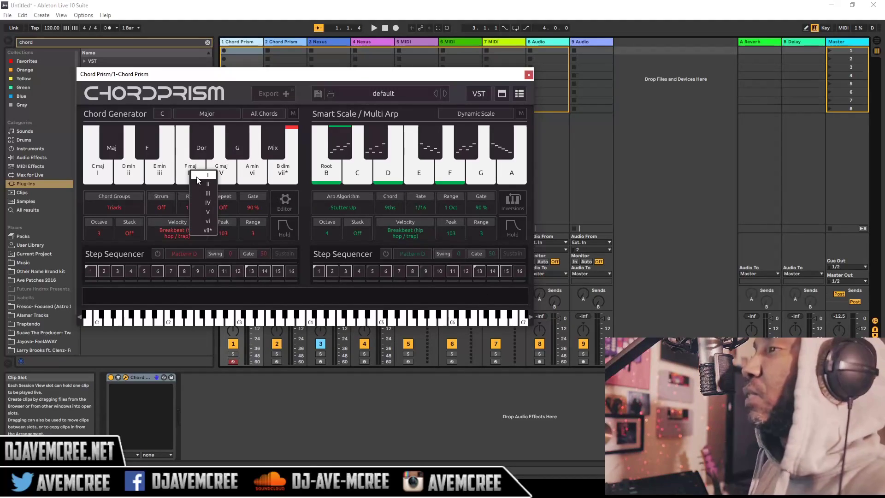
left_click(98, 175)
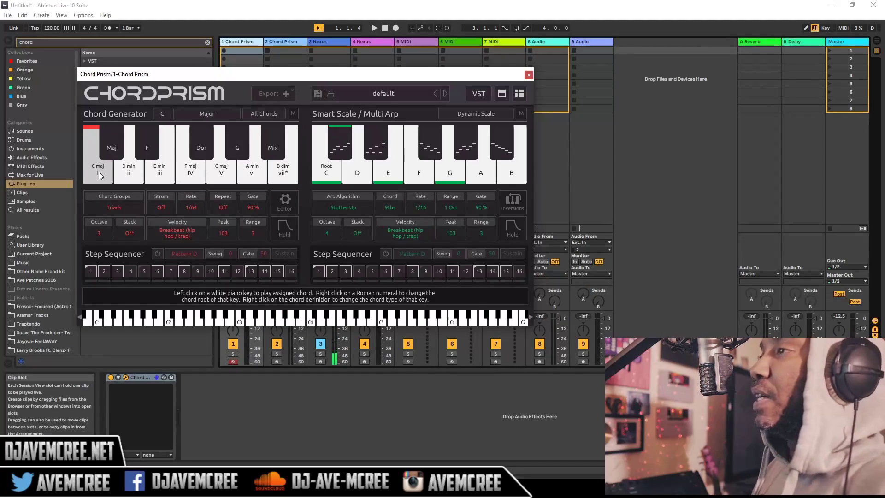
key("a")
key("f")
key("g")
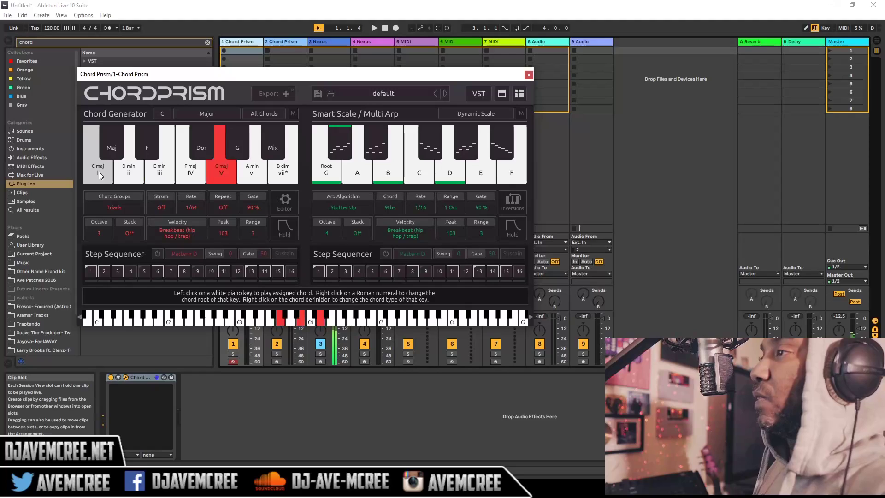
Try the vii* chord root on the G major key, and restore its V root
right_click(224, 173)
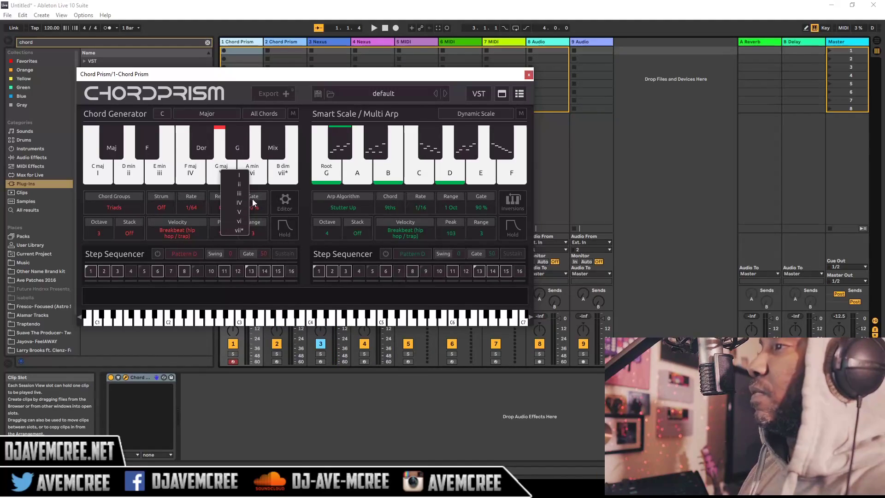
left_click(239, 231)
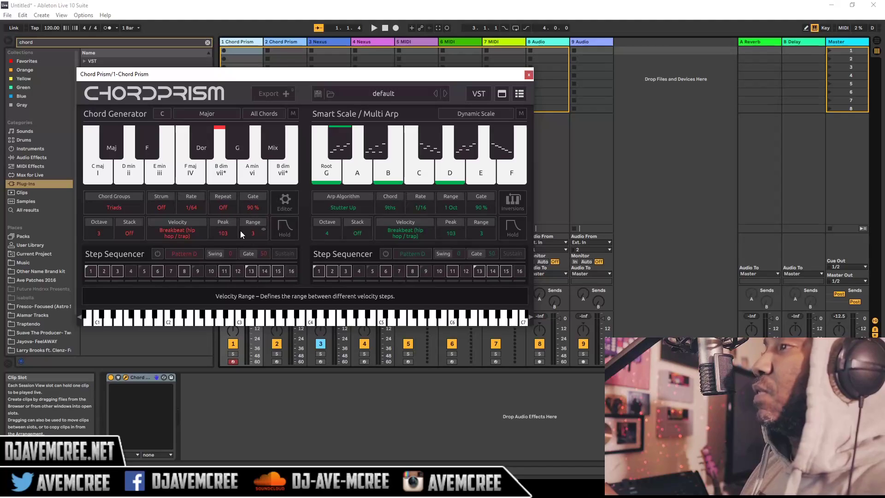
left_click(231, 181)
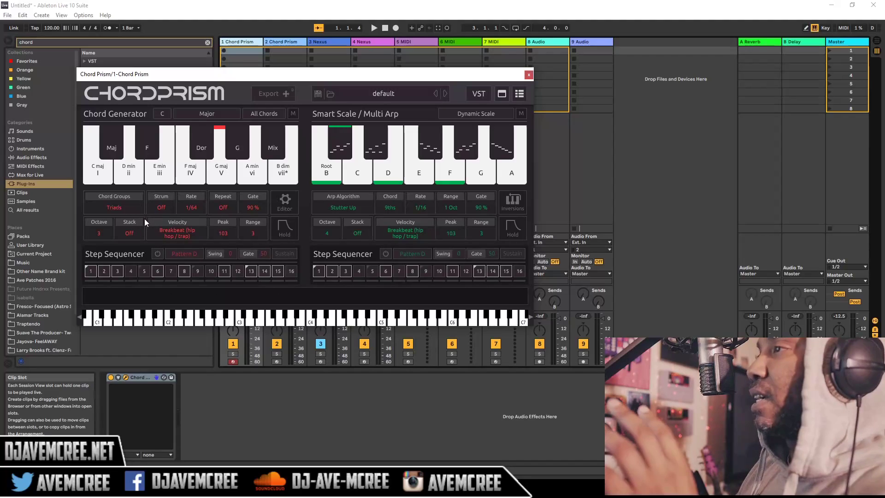
Set the chord group to 9ths (open voicings), and audition the C maj9 and E min9 chords
left_click(125, 209)
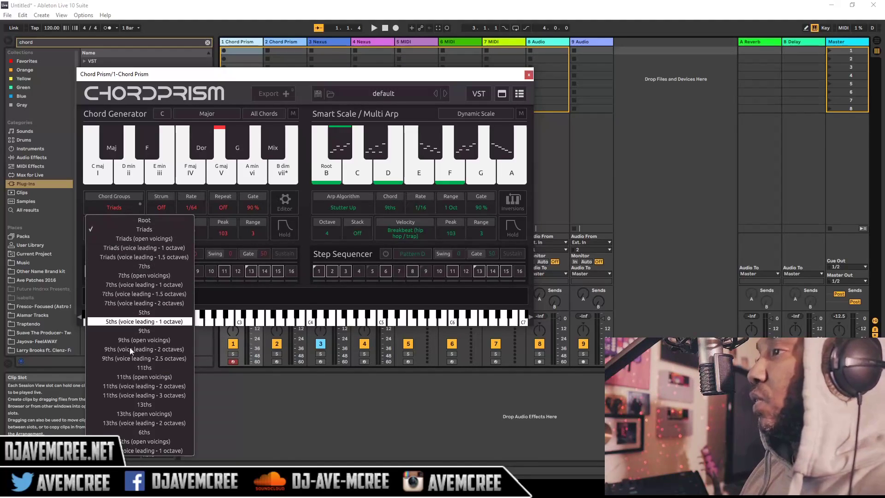
left_click(158, 340)
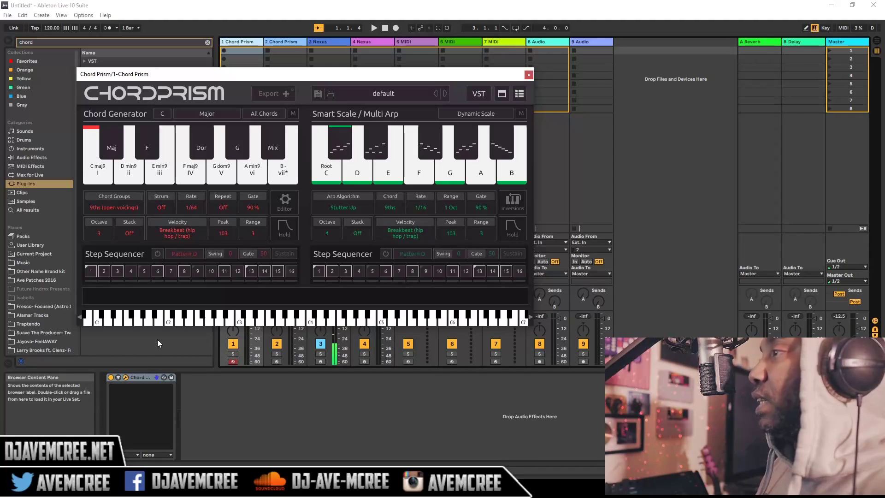
key("d")
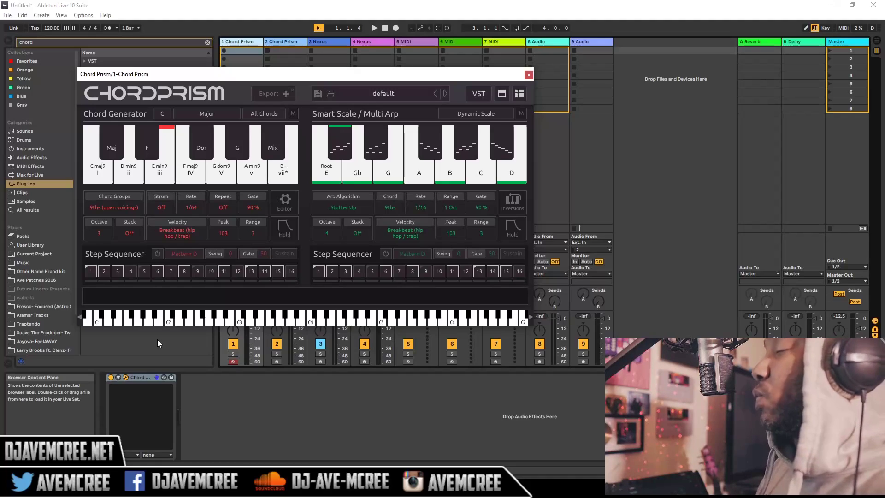
key("a")
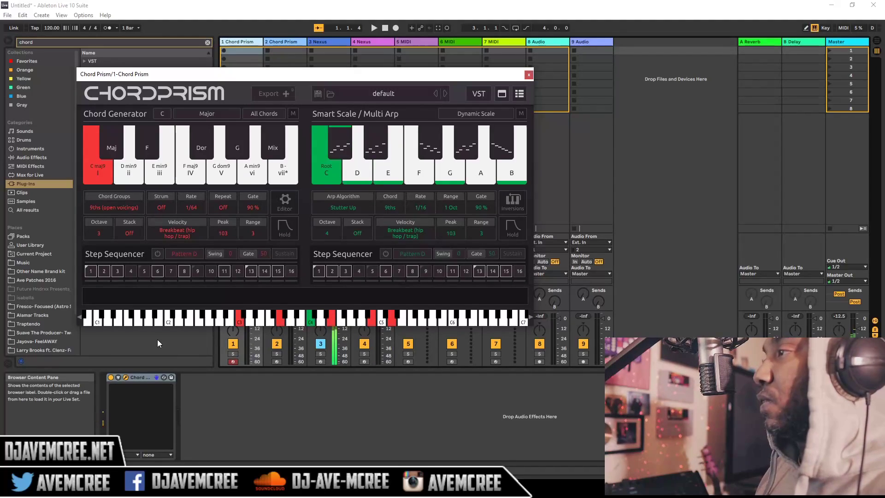
key("d")
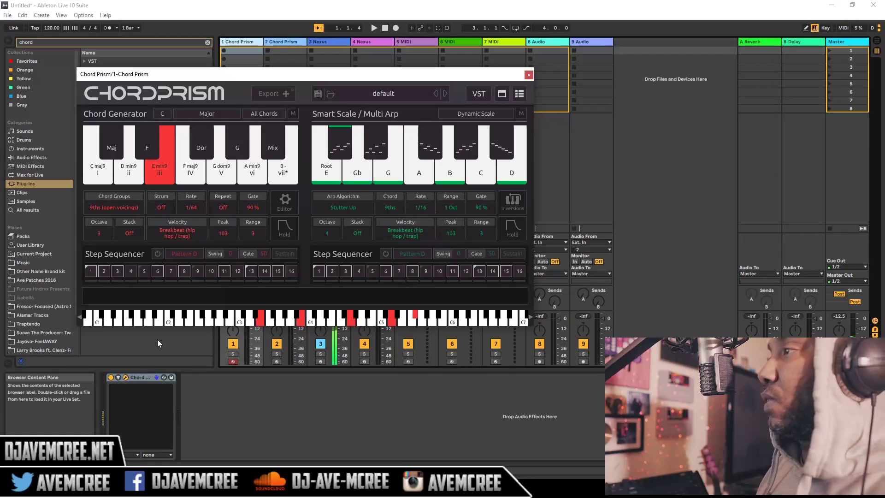
key("a")
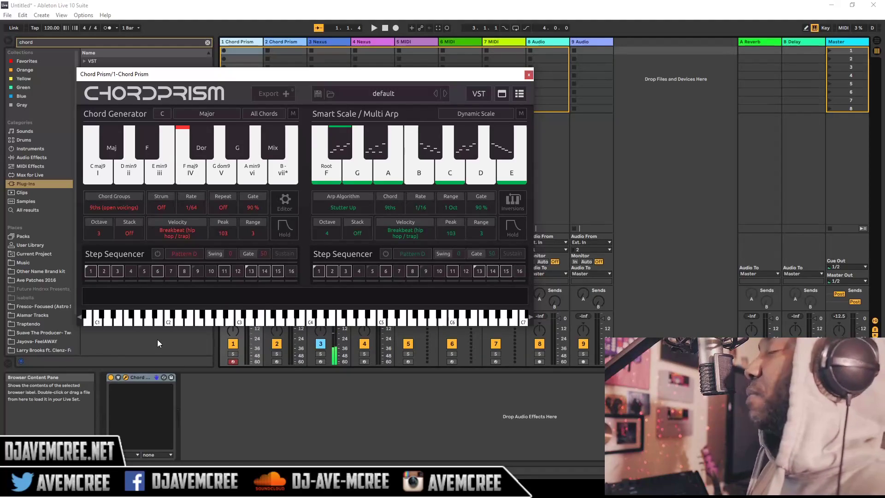
Load the Hip Hop-Funk-Jazz 1 (Chill) preset from the Chill category
left_click(380, 94)
mouse_move(369, 120)
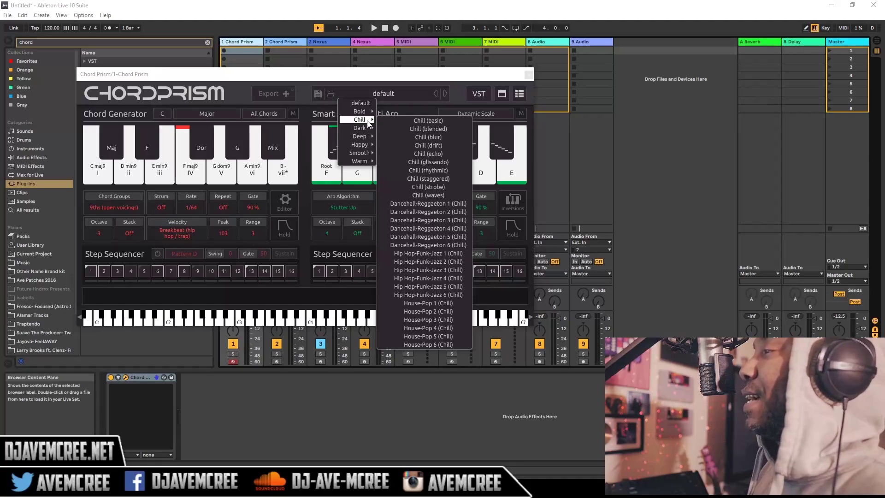
left_click(437, 254)
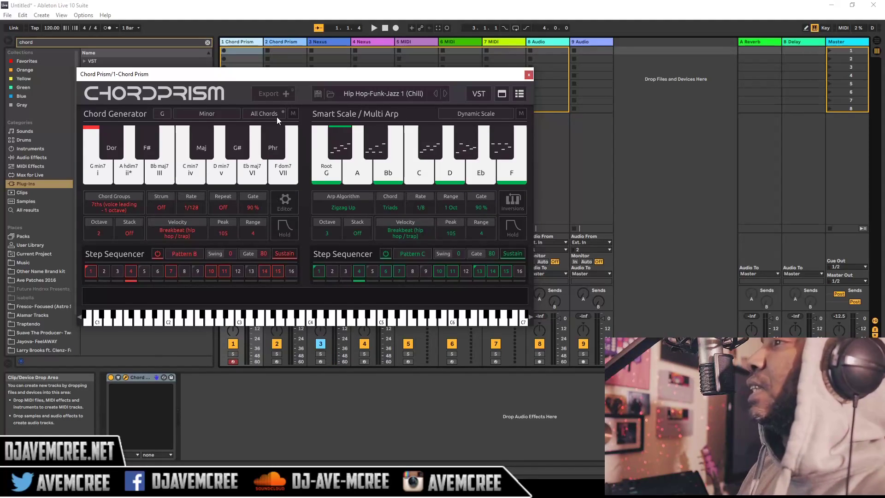
Set the Chord Generator's key to G#, and audition chords including B maj7 and C# min7
left_click(163, 113)
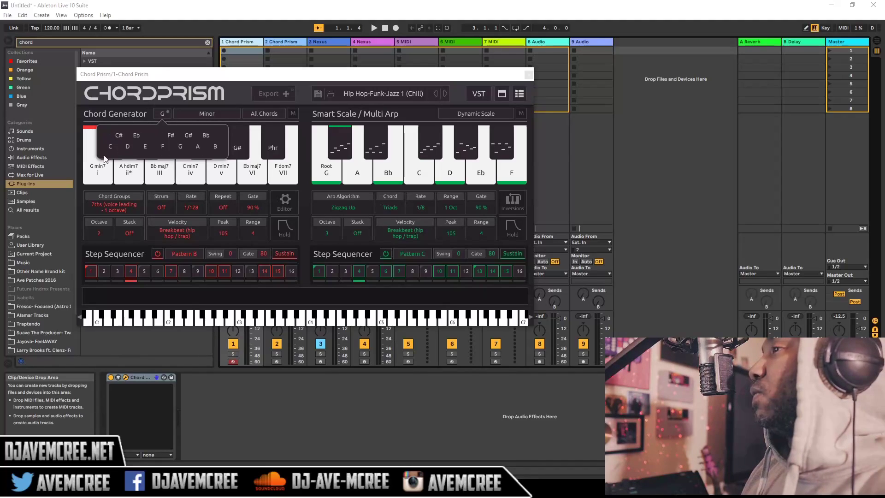
left_click(189, 134)
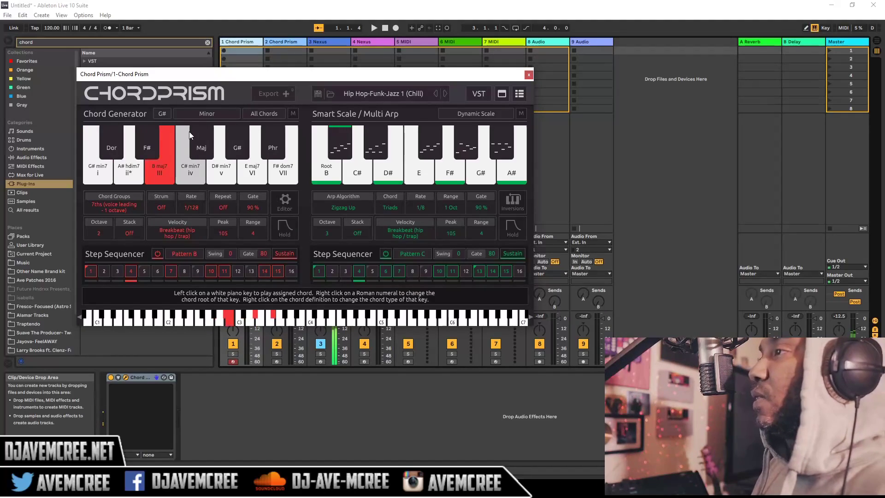
left_click(189, 133)
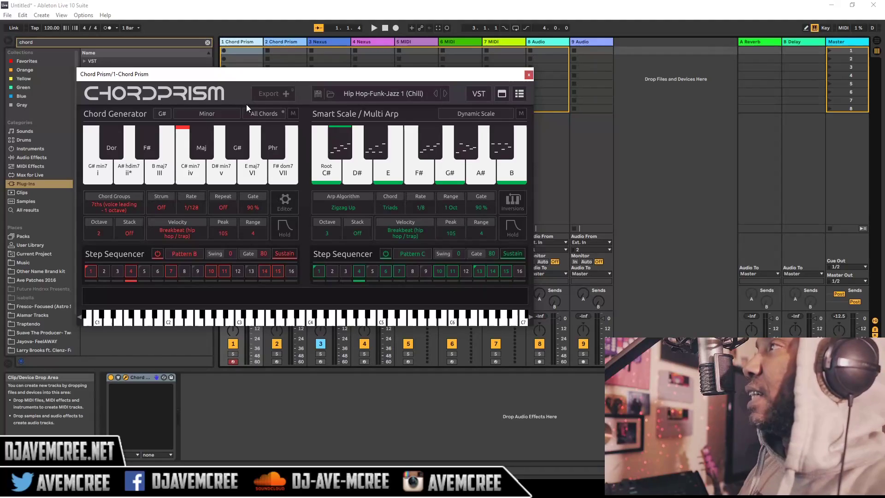
Set the chord progression to i ii* v i, and the Smart Scale mode to Relative Scale
left_click(267, 113)
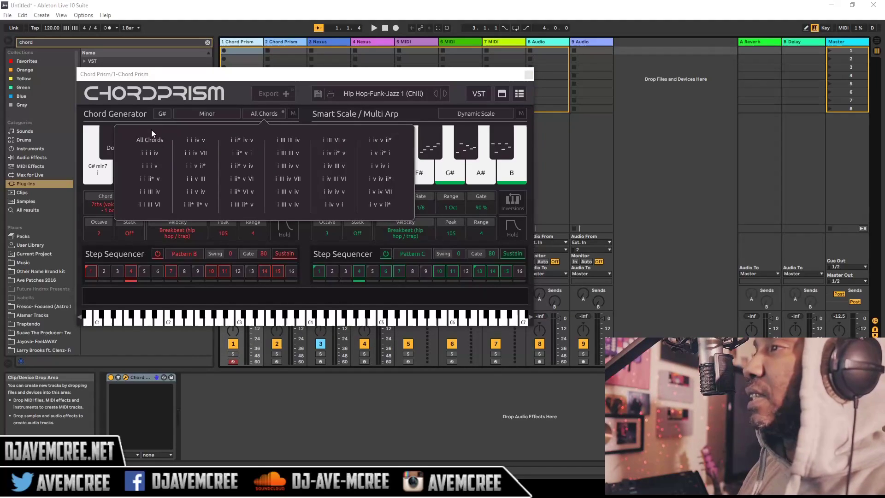
left_click(247, 154)
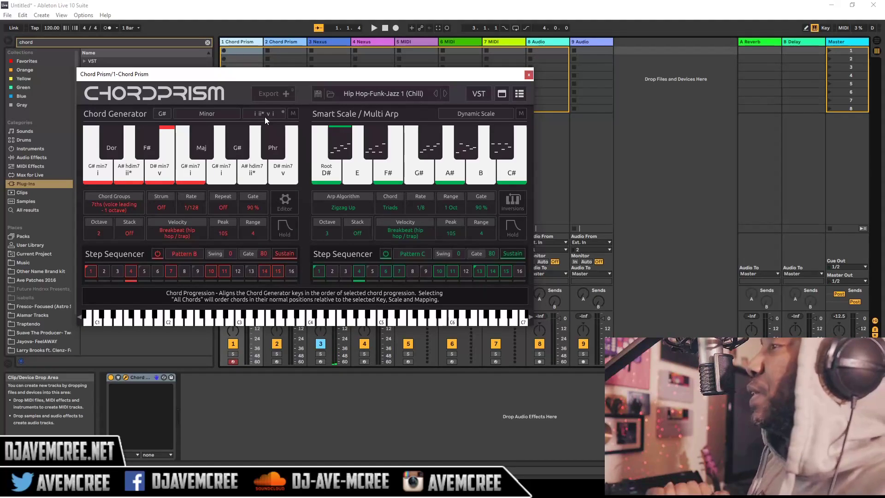
left_click(452, 114)
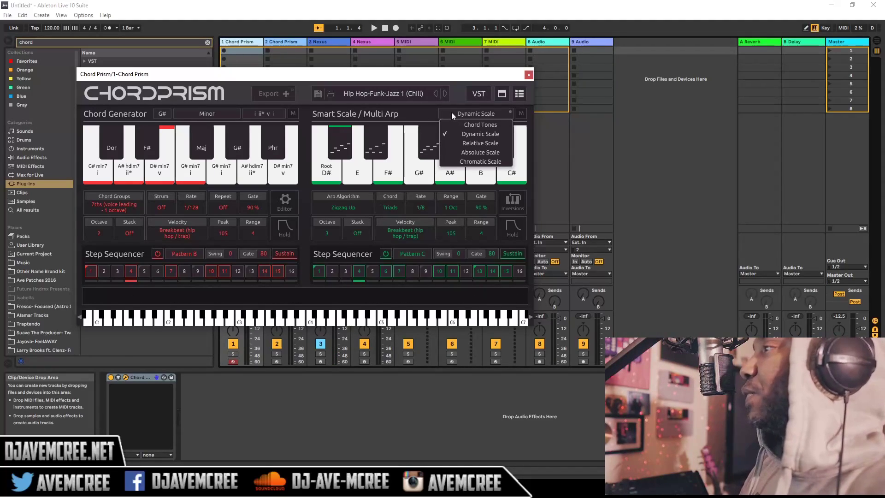
left_click(496, 144)
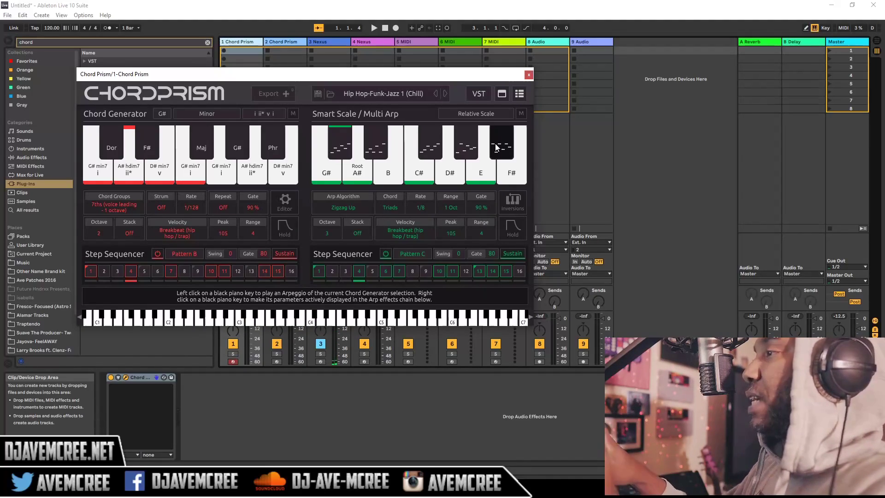
Display the Nexus track's MIDI input sources, and open the Chord Prism on the second track
left_click(327, 43)
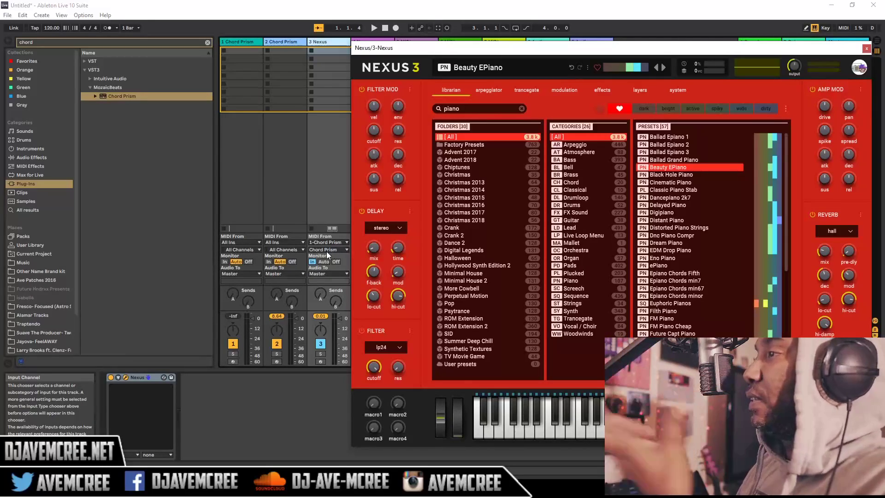
left_click(336, 239)
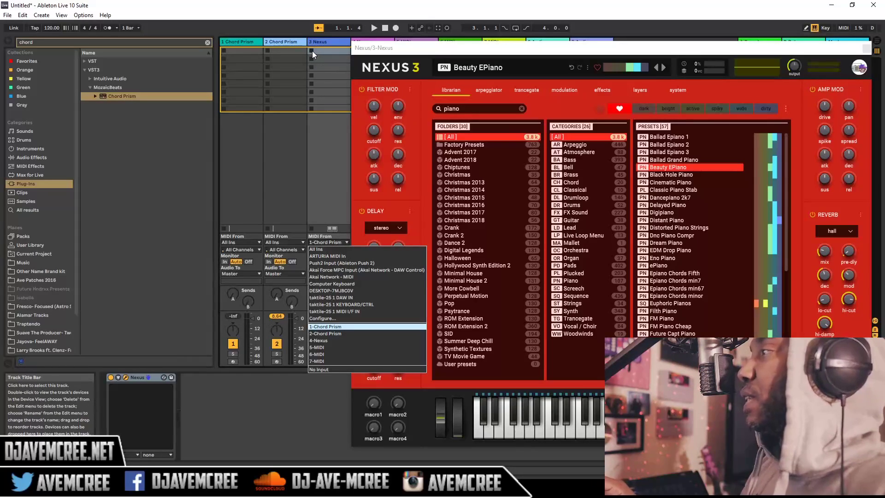
left_click(286, 43)
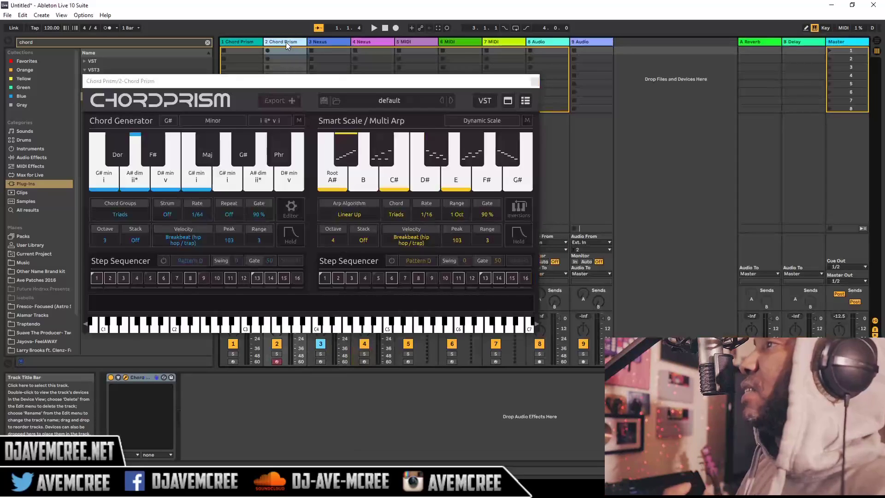
left_click(286, 43)
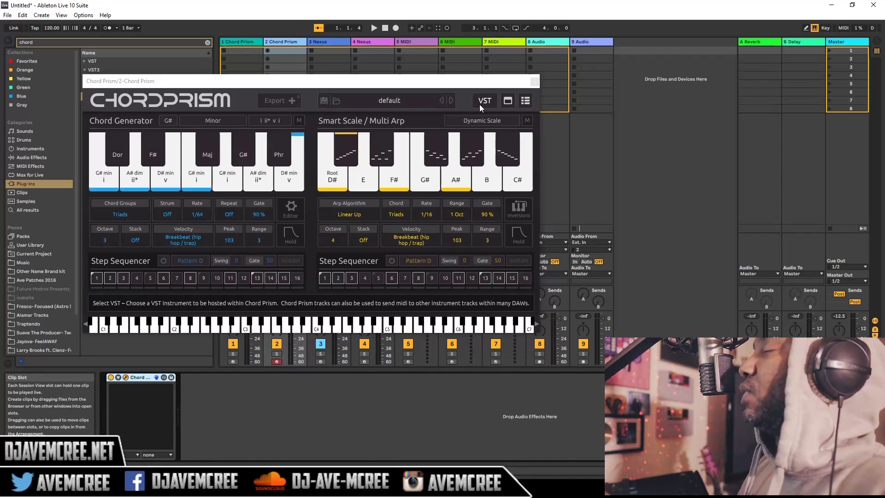
View the second Chord Prism's list of available plugins, and host chipsynth MD as its instrument
left_click(525, 101)
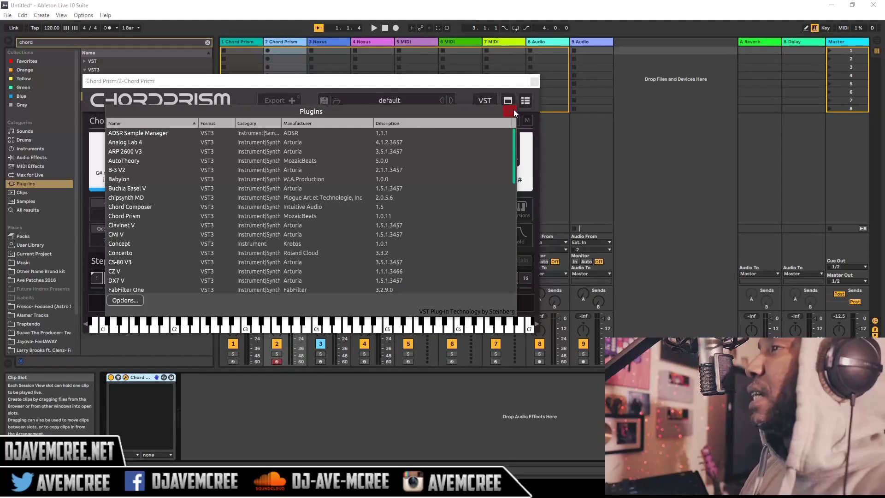
left_click(513, 110)
left_click(484, 101)
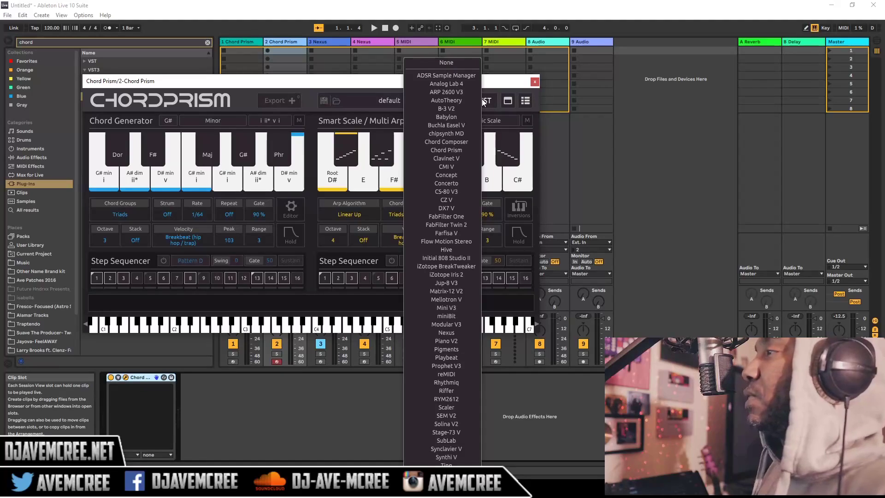
left_click(474, 133)
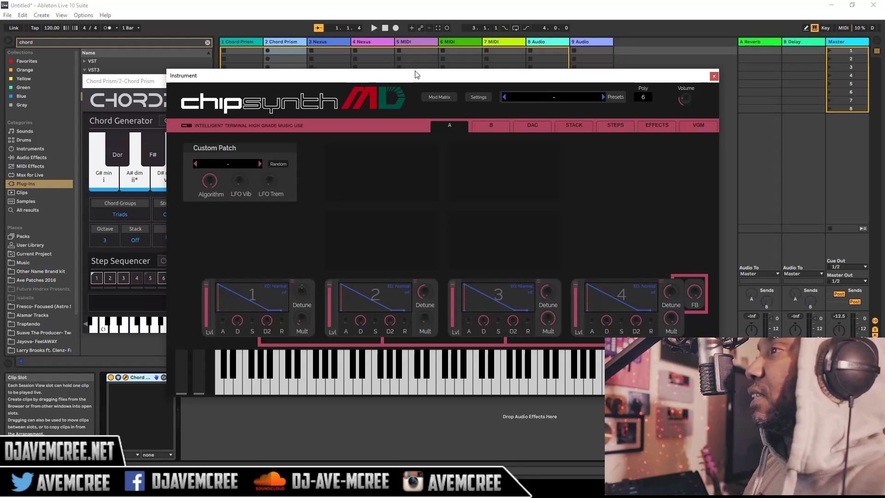
Audition the Layer Bells and Classy EP presets in chipsynth MD, and switch the instrument to the Fasta Keys preset
left_click(550, 96)
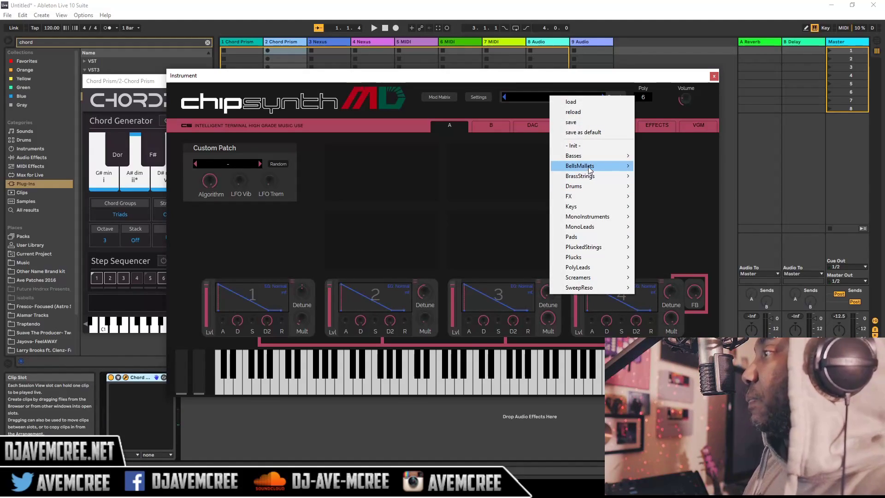
mouse_move(589, 169)
left_click(661, 246)
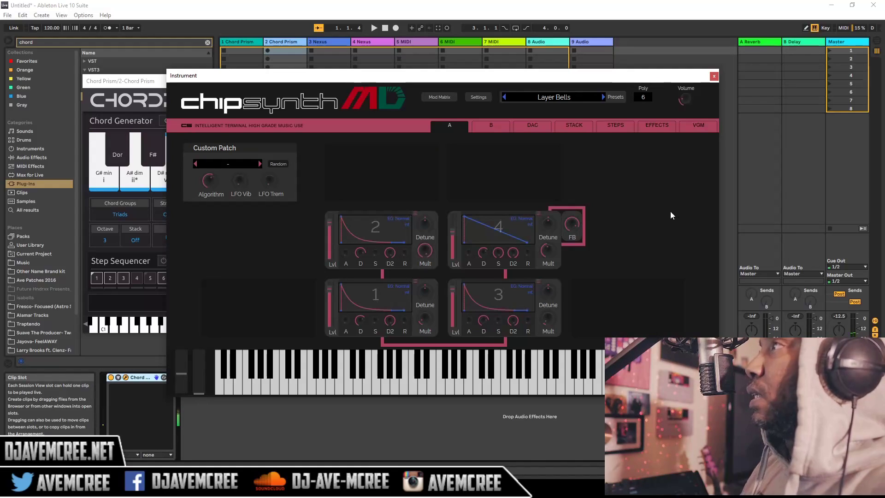
left_click(584, 98)
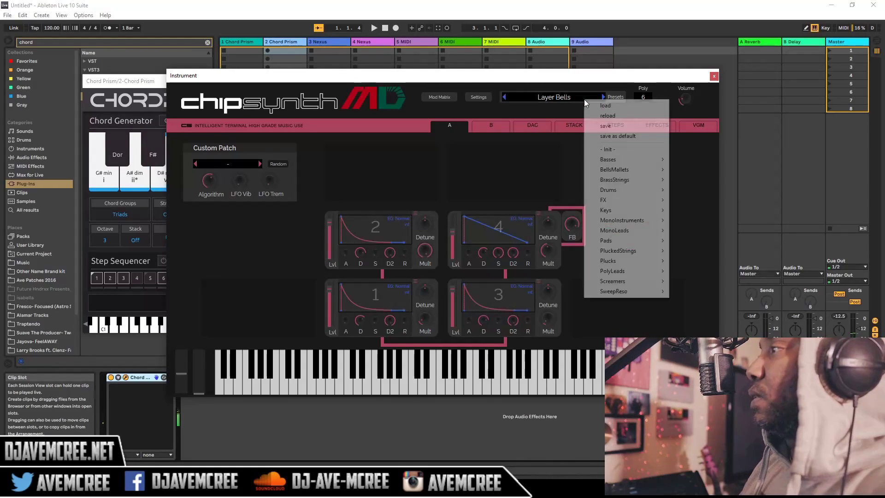
mouse_move(642, 215)
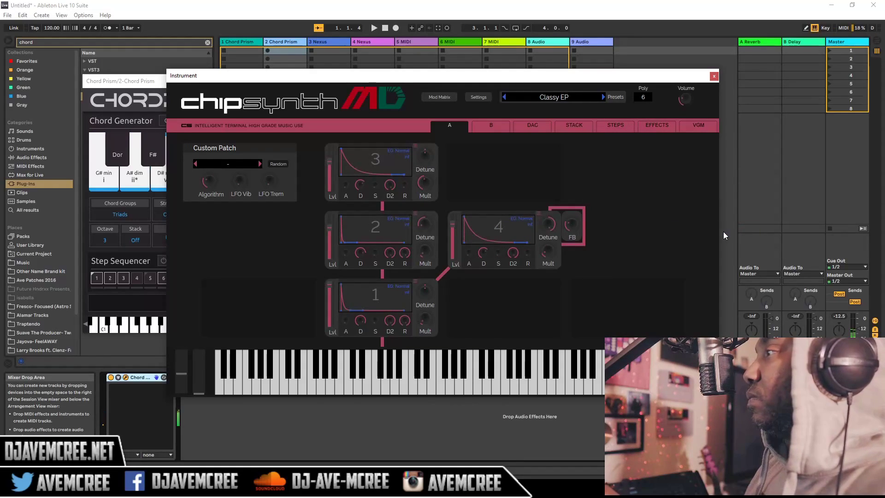
left_click(602, 97)
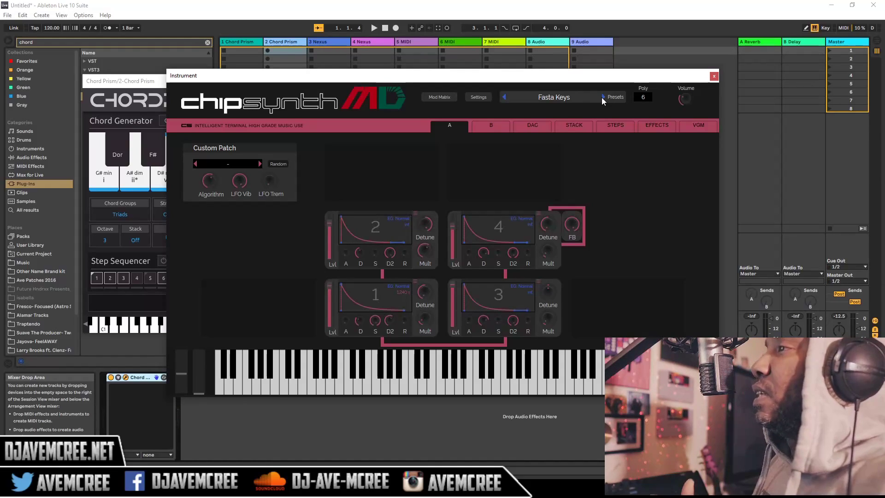
Hide and redisplay the hosted chipsynth MD window several times from Chord Prism, and leave it closed
left_click(714, 76)
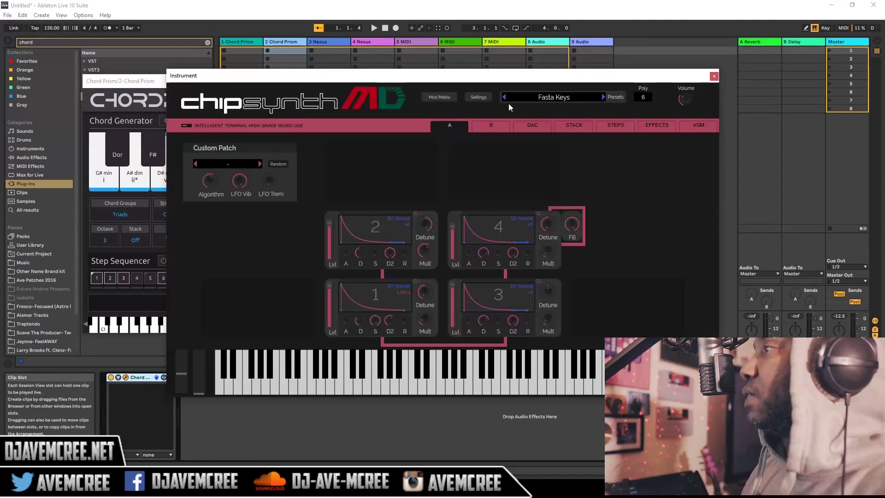
left_click(508, 102)
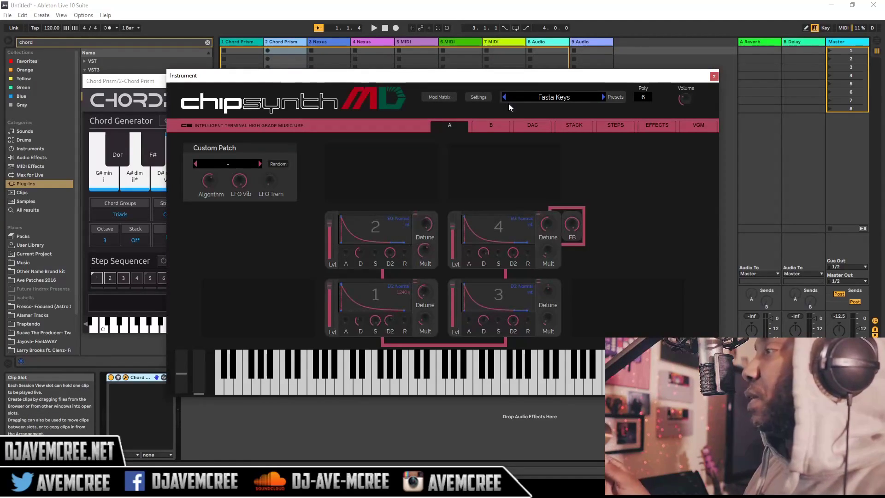
left_click(715, 75)
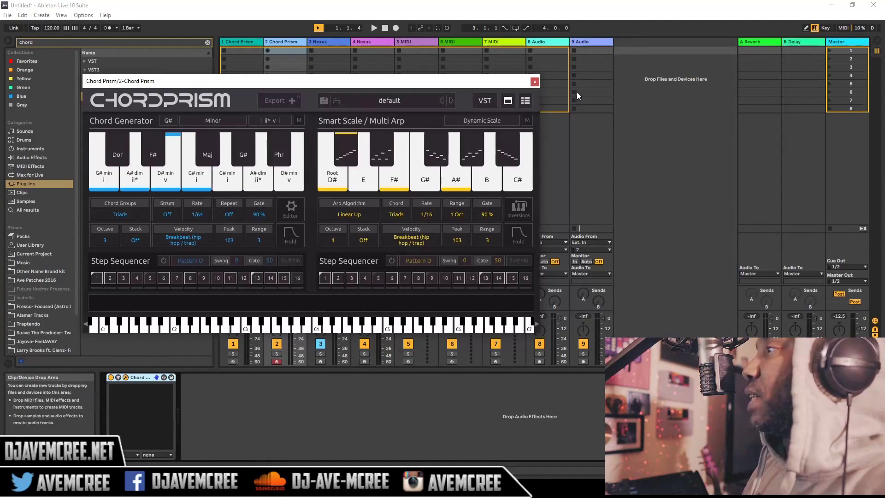
left_click(508, 100)
left_click(510, 100)
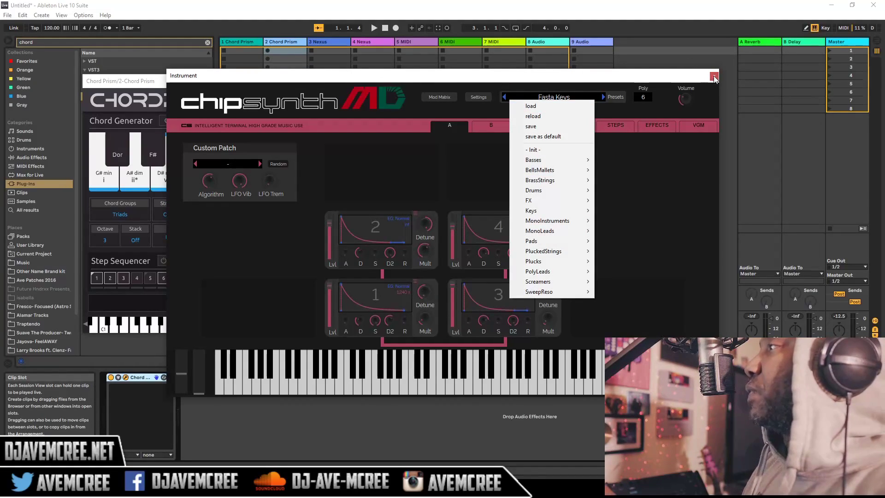
left_click(714, 76)
left_click(509, 100)
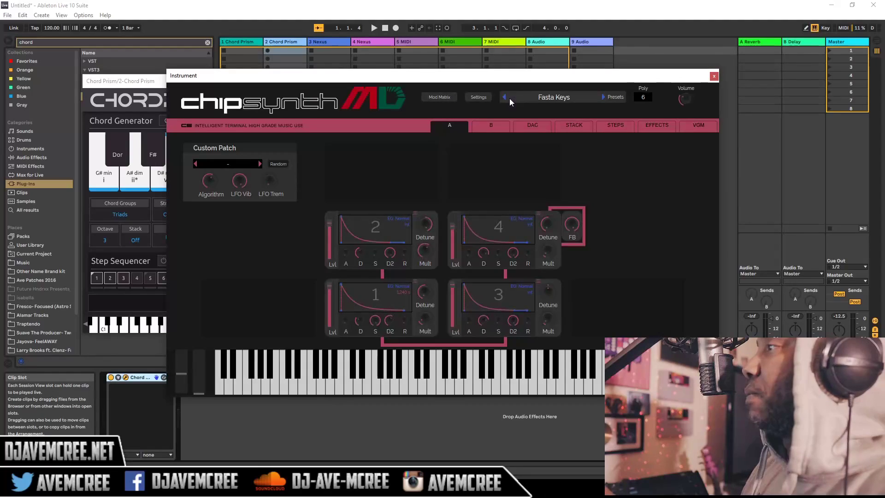
left_click(714, 76)
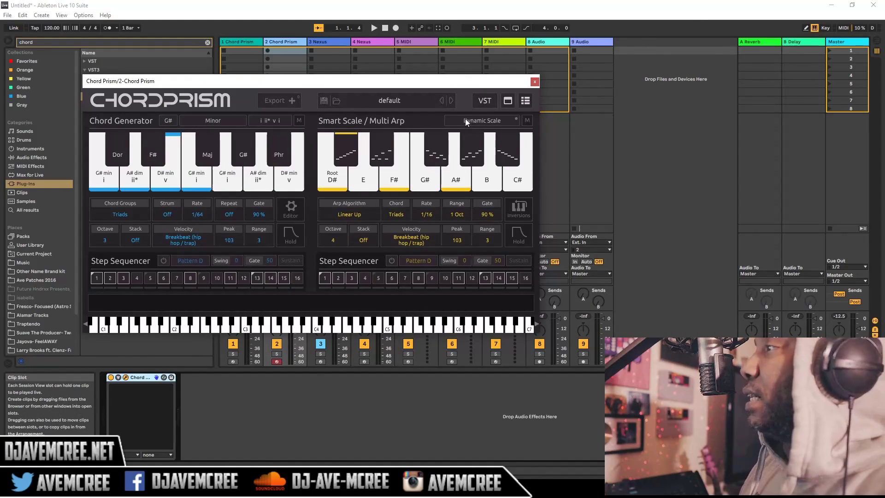
Replace the second Chord Prism's hosted instrument with Scaler
left_click(482, 101)
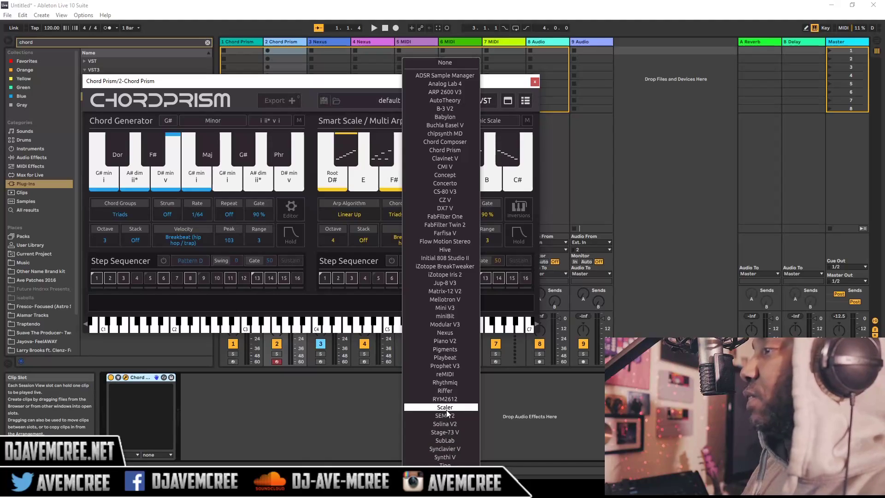
left_click(444, 408)
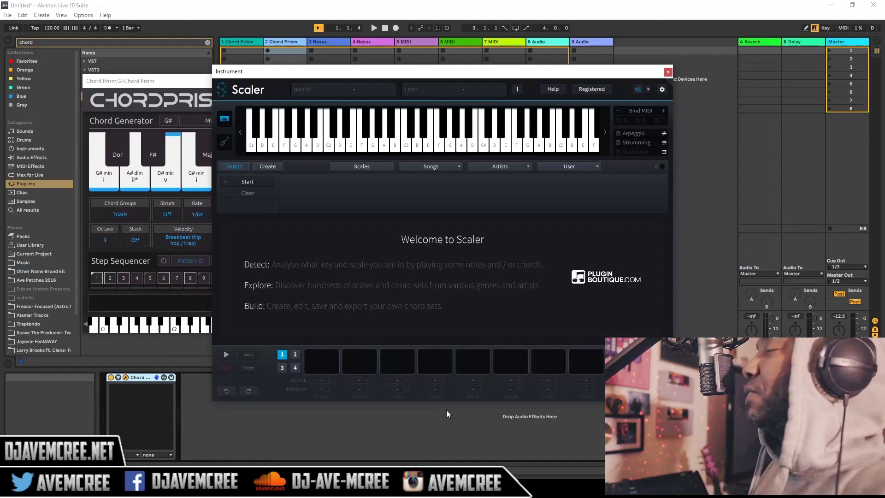